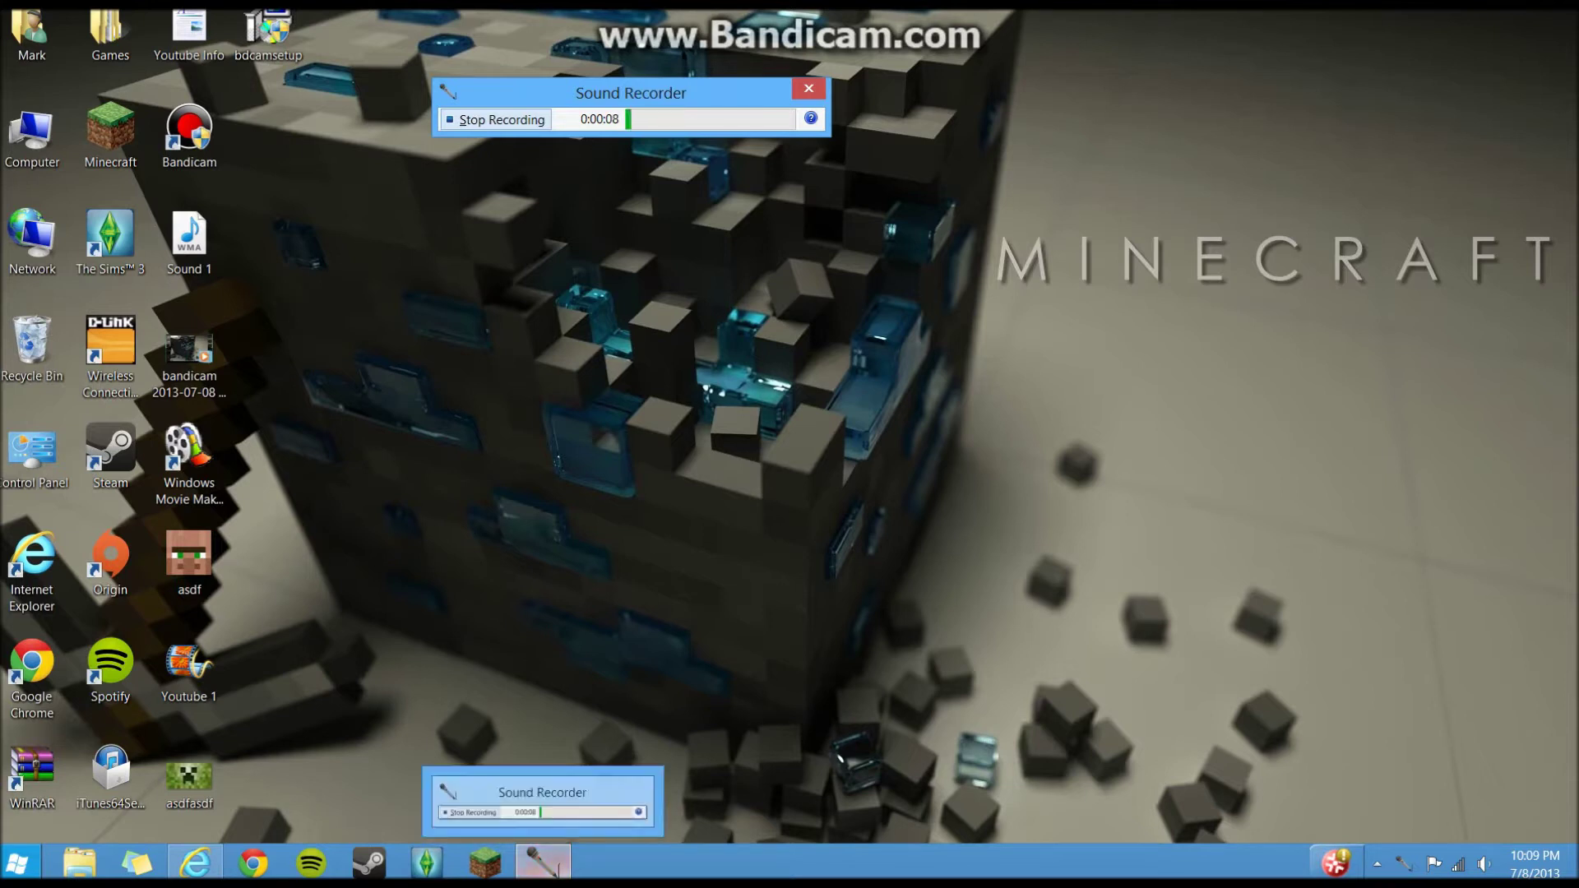
left_click_drag(629, 353, 361, 588)
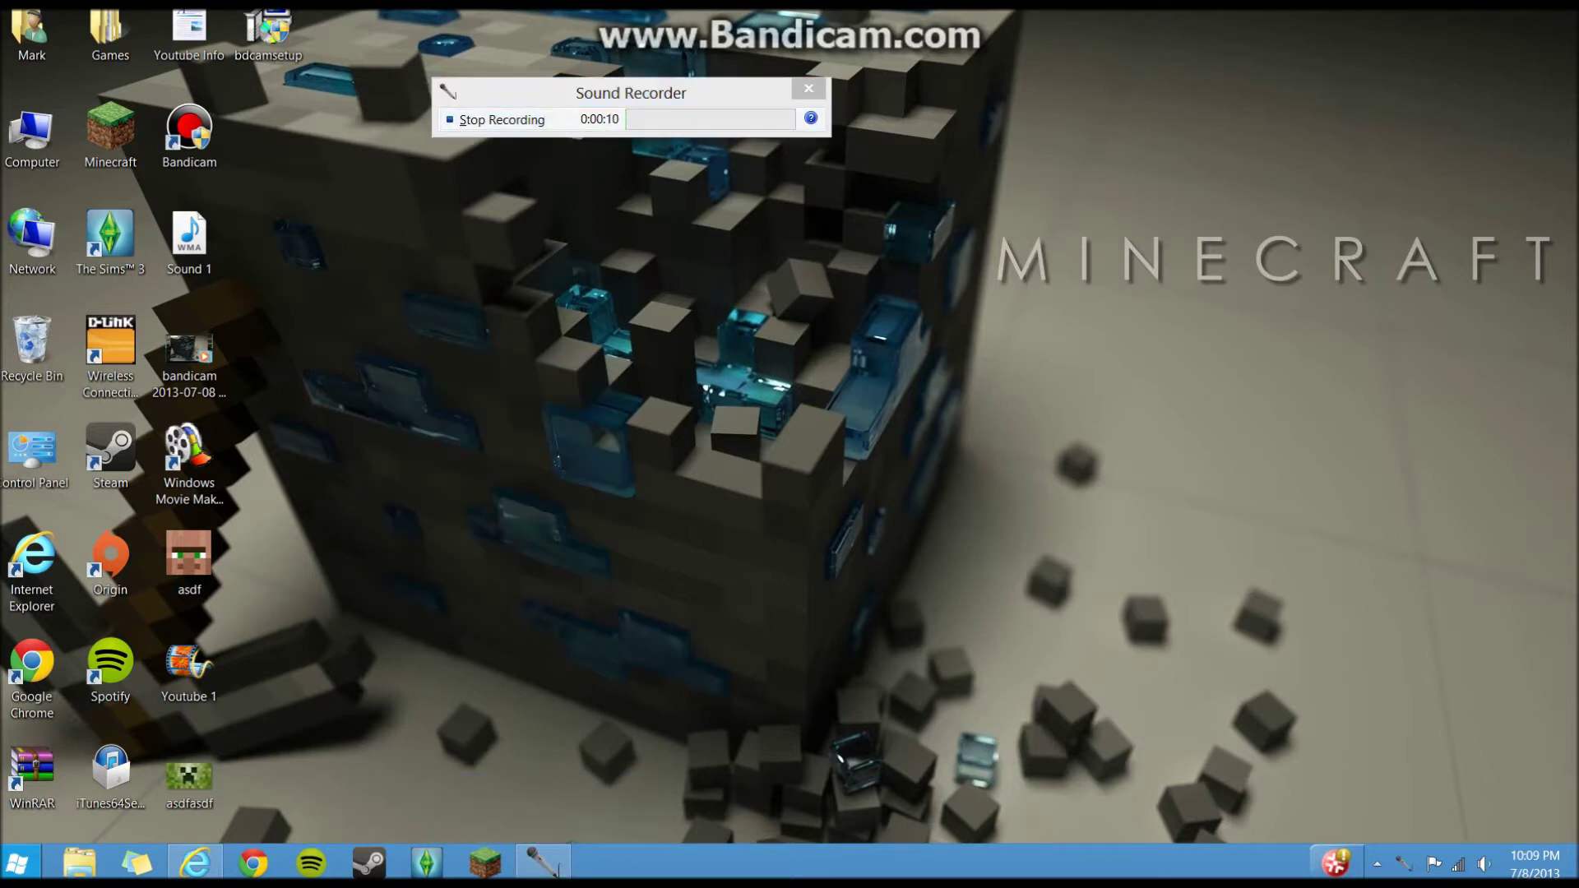
left_click_drag(477, 366, 188, 641)
left_click(329, 617)
left_click_drag(415, 333, 111, 502)
left_click(329, 502)
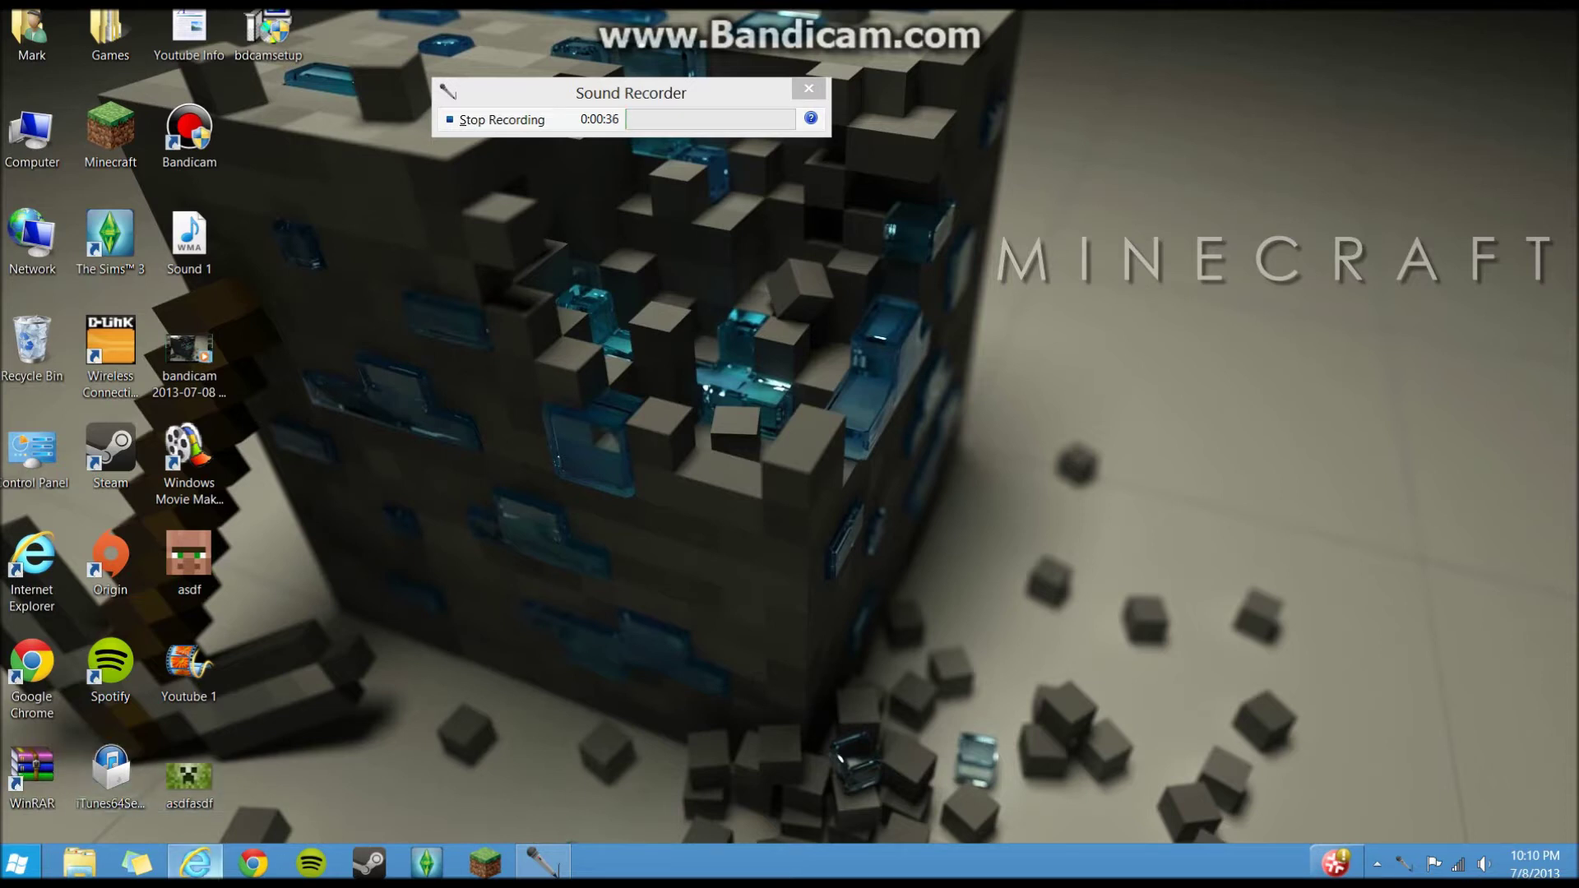
Switch to Internet Explorer and follow the installer download link for the Latest-1.6.1 promotion on the Minecraft Forge Downloads page.
mouse_move(195, 862)
left_click(195, 862)
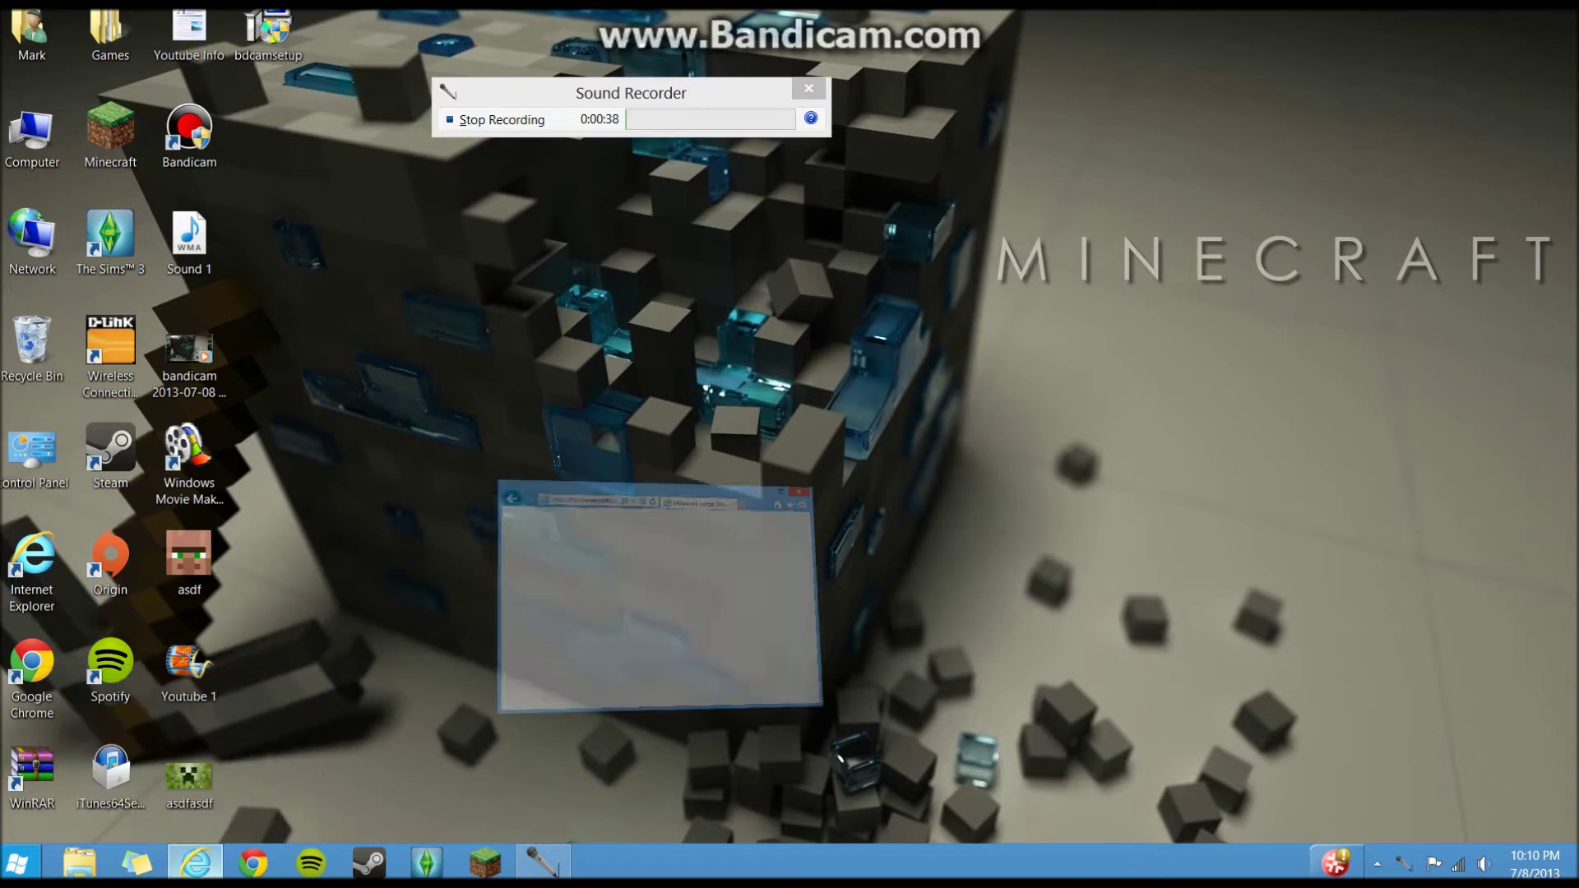
left_click(1451, 82)
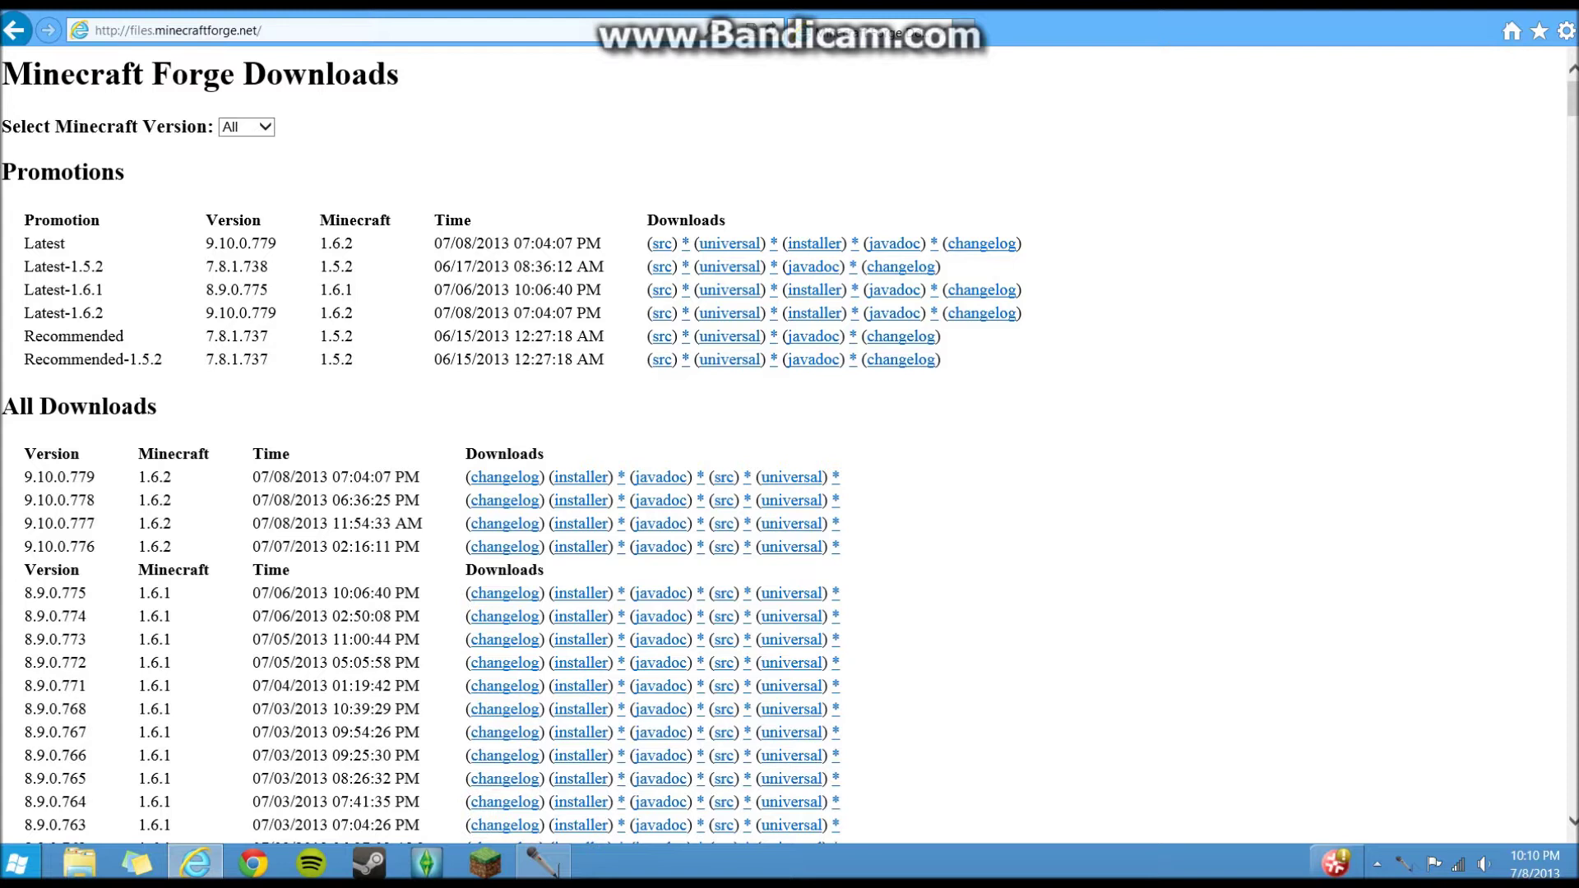
left_click_drag(24, 244, 353, 243)
left_click(353, 243)
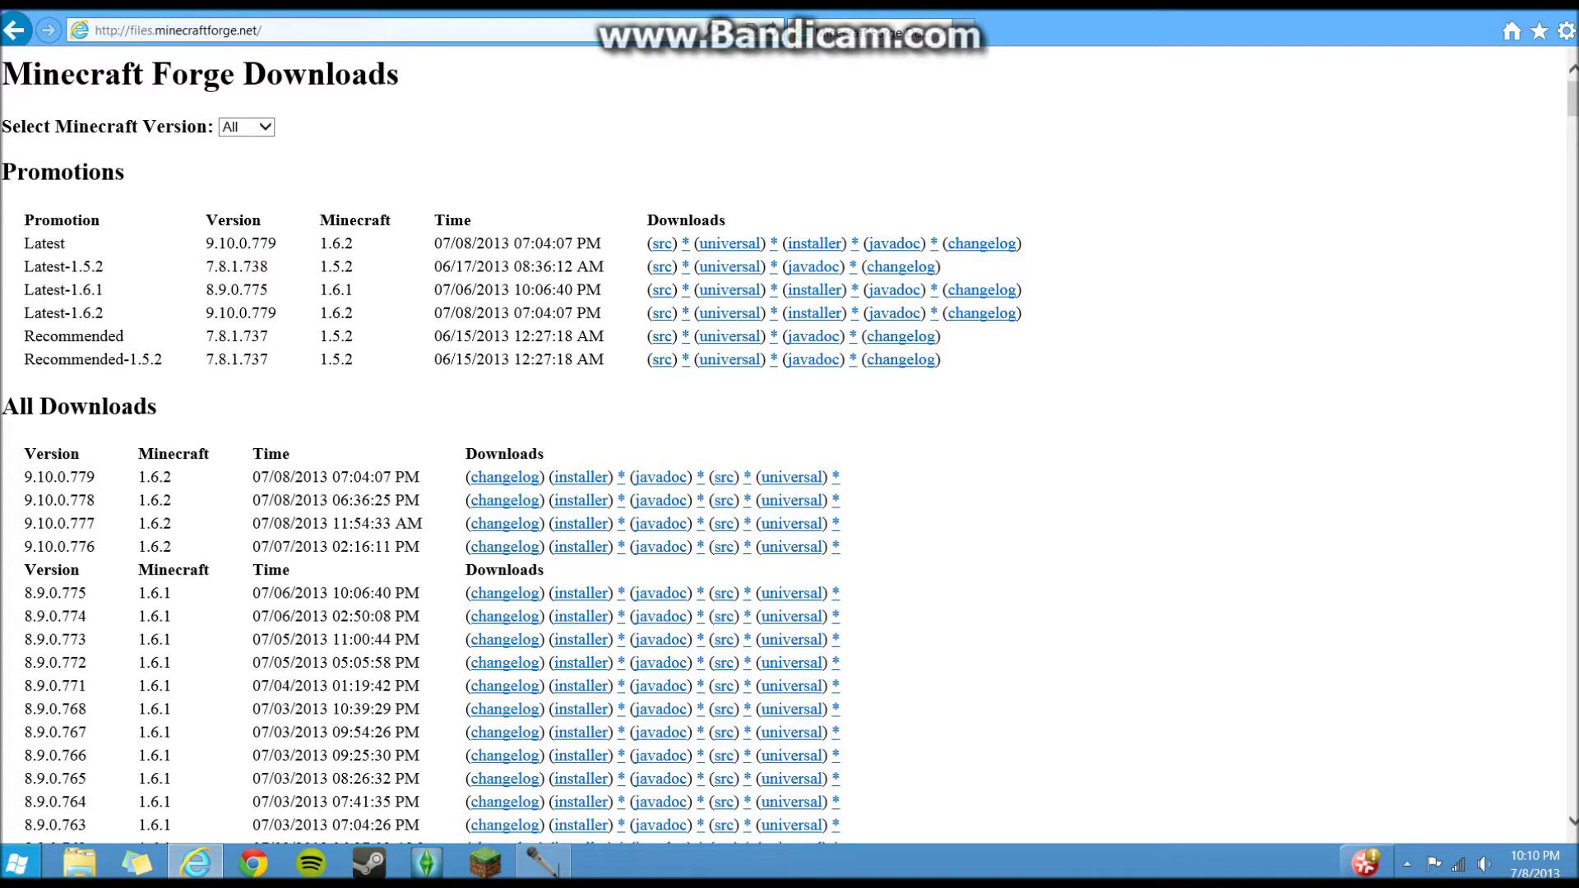
left_click_drag(25, 290, 601, 293)
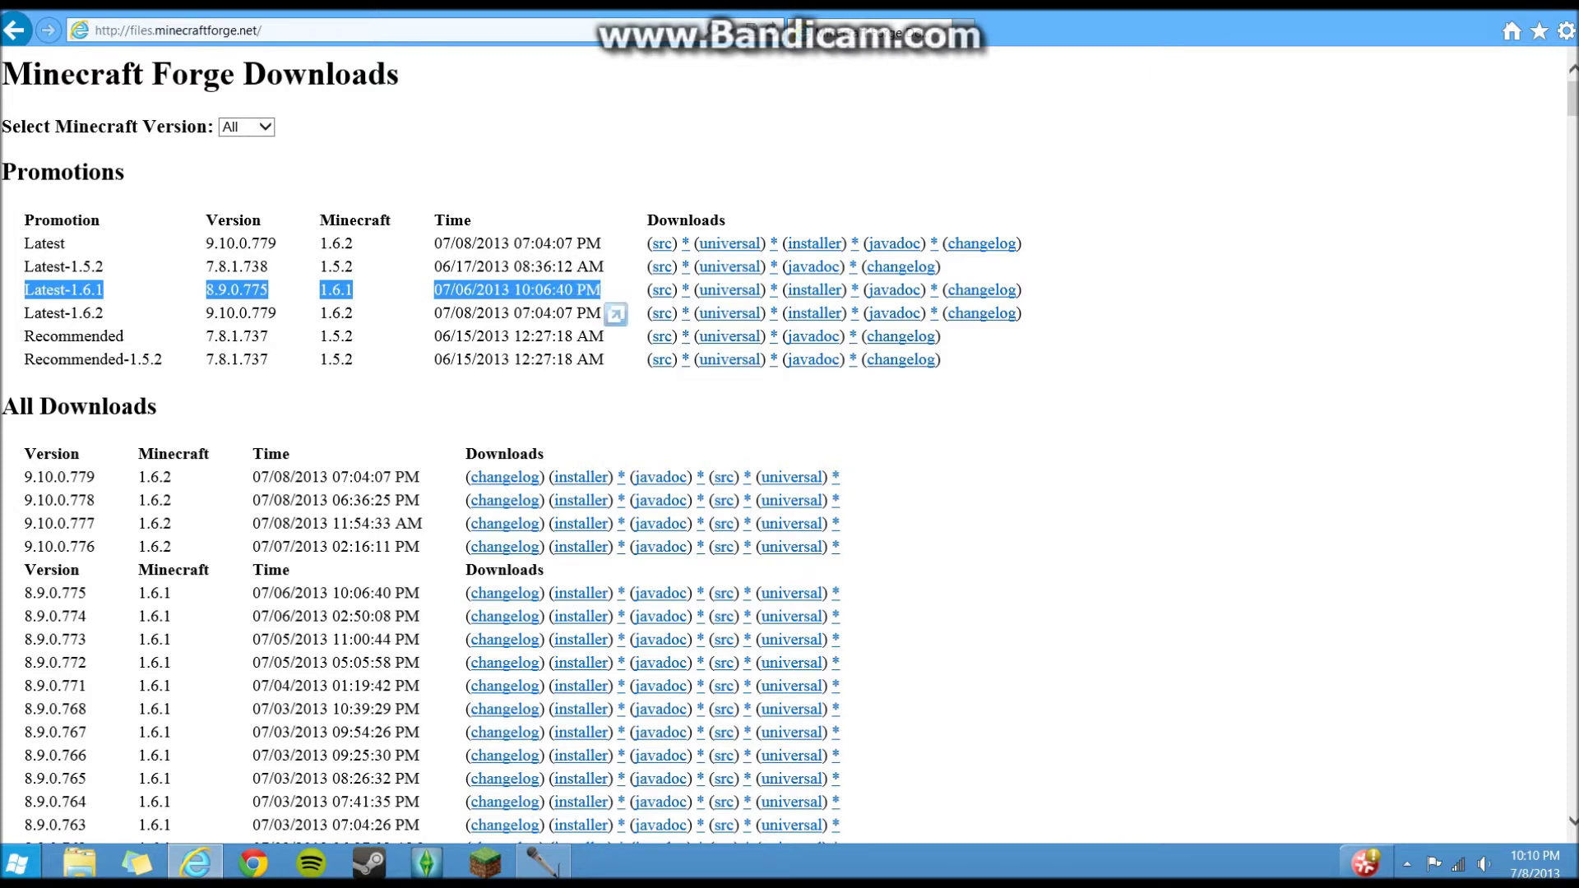
left_click(622, 290)
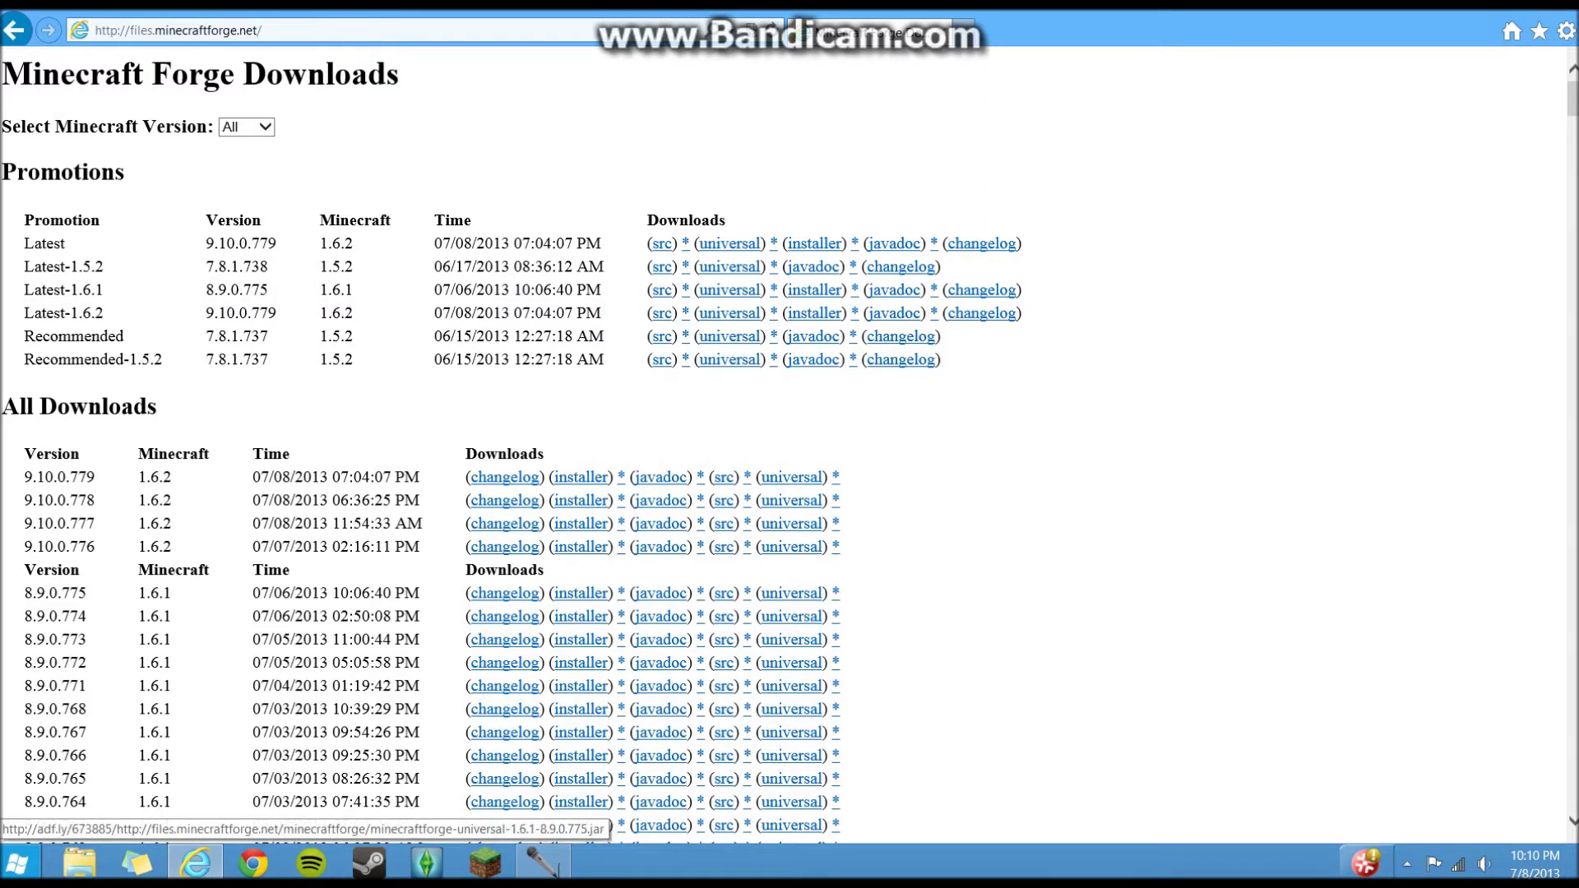
left_click(815, 289)
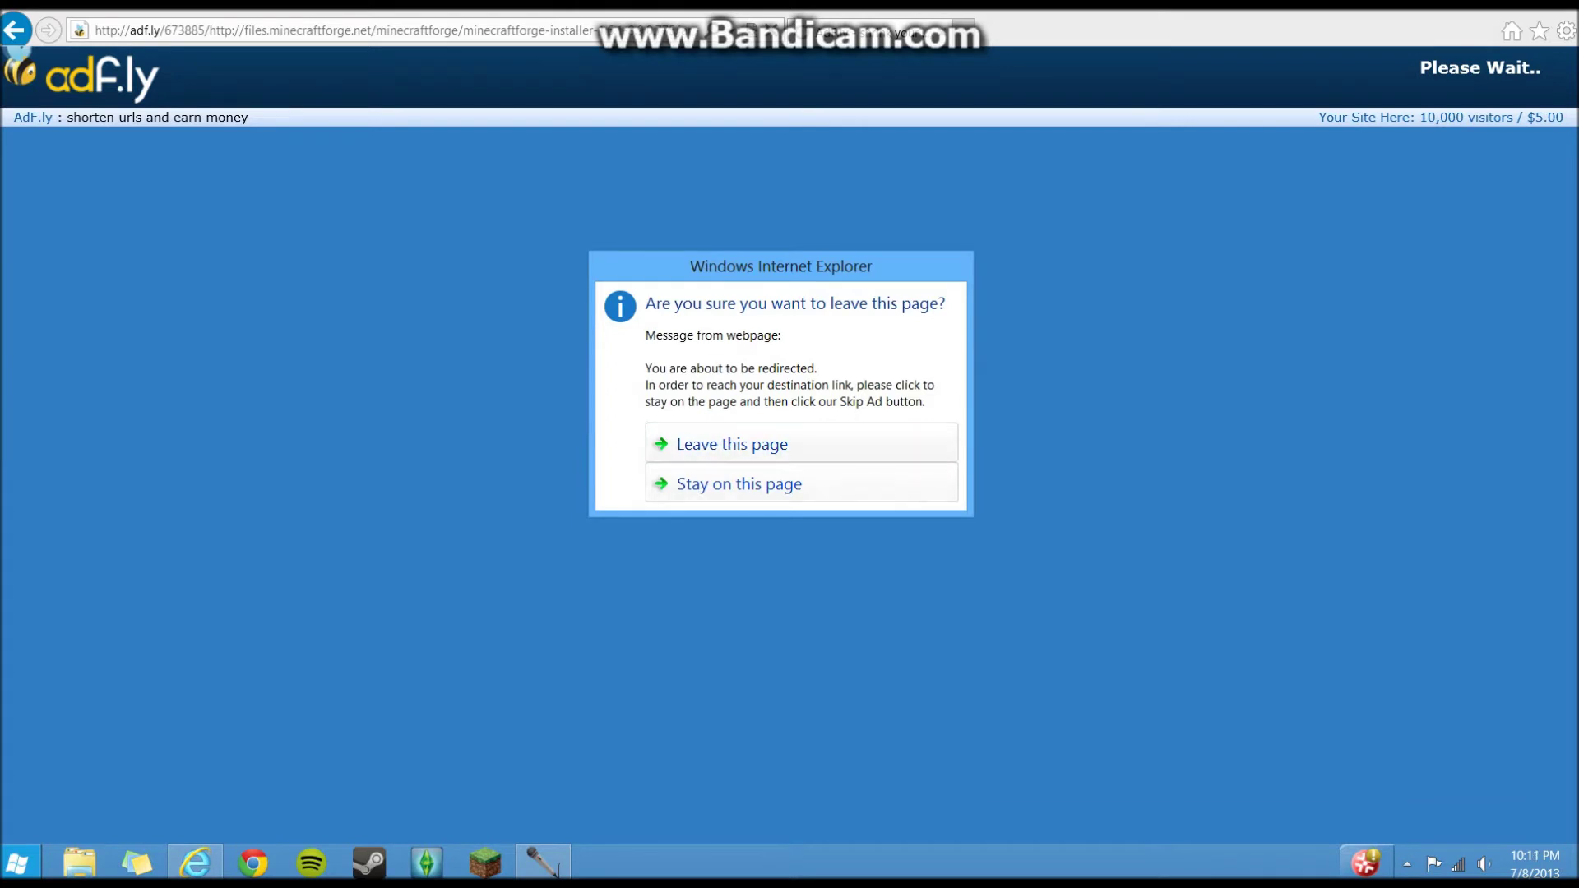
Try to continue through the adf.ly redirect to the Forge installer download, and go back to the adf.ly page.
key("Return")
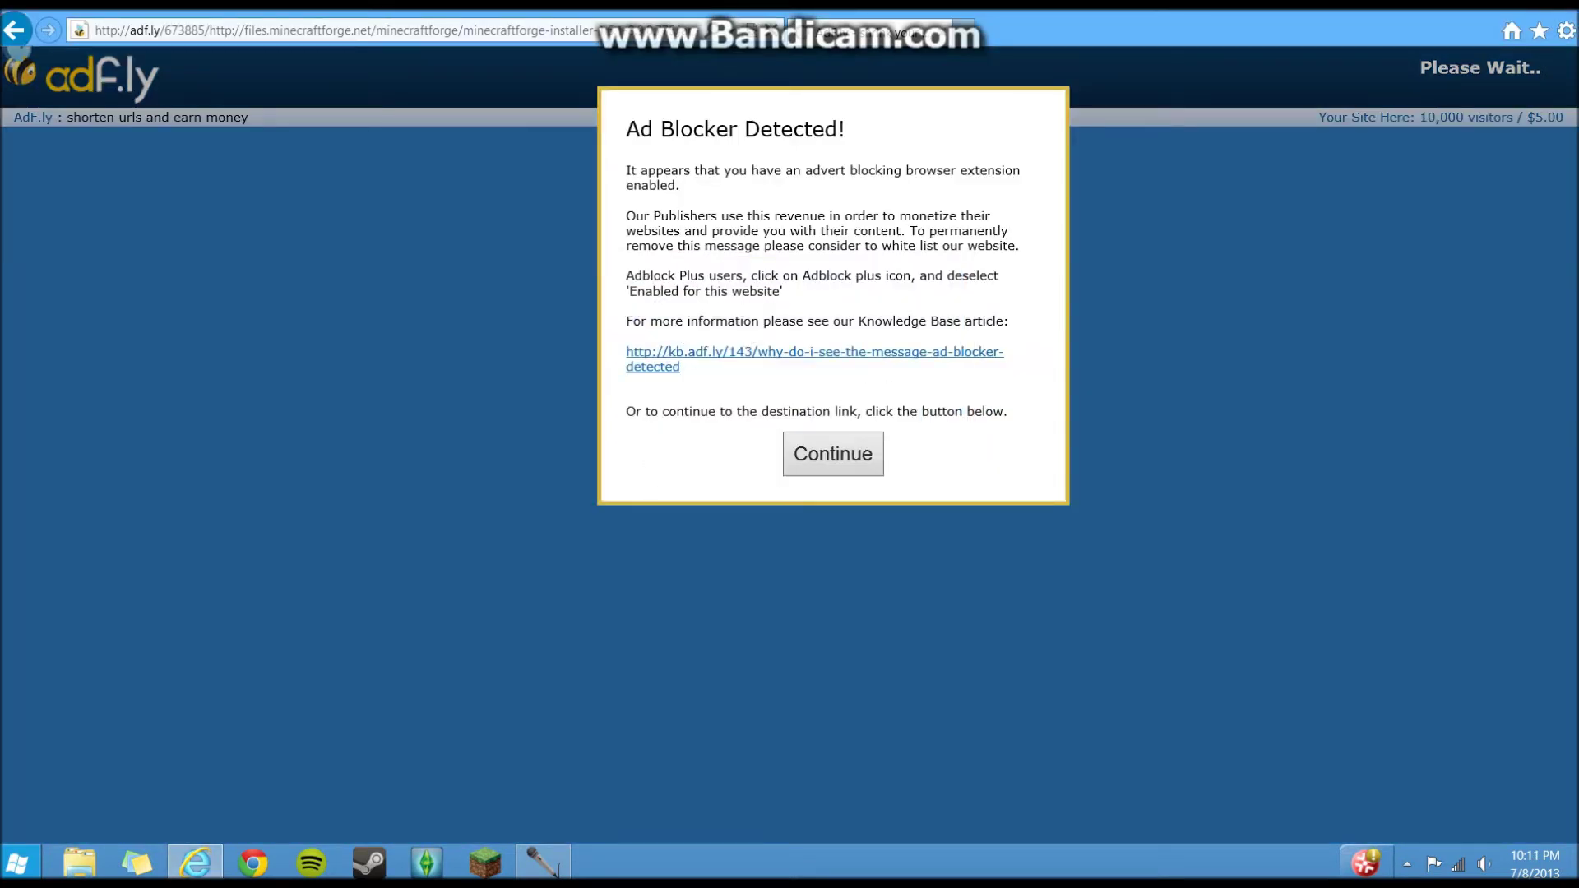
left_click(833, 454)
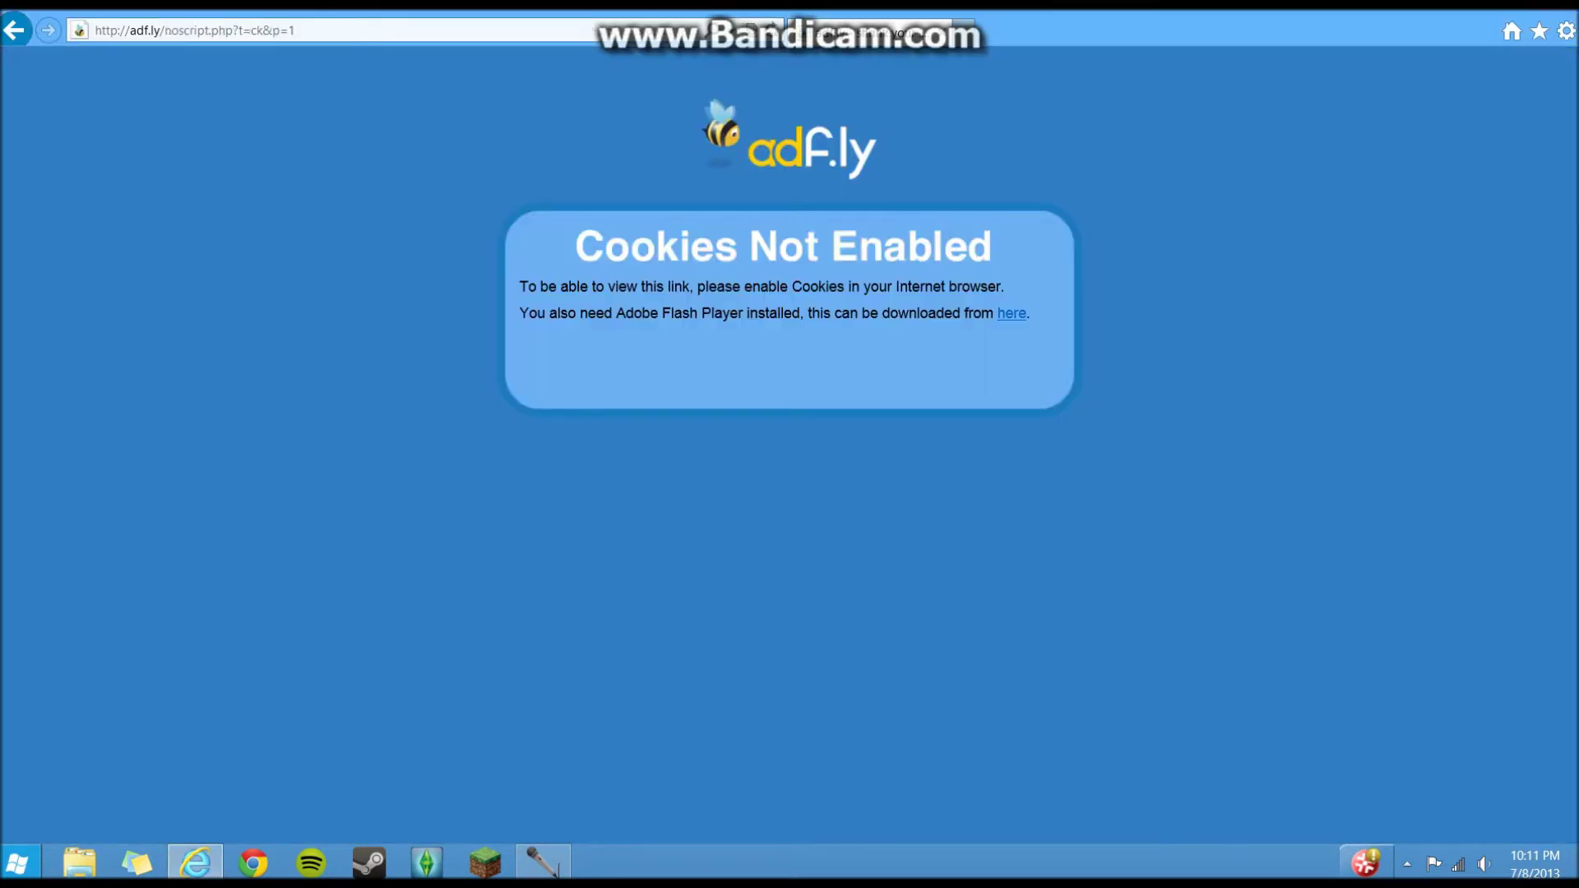
left_click(15, 31)
left_click(15, 30)
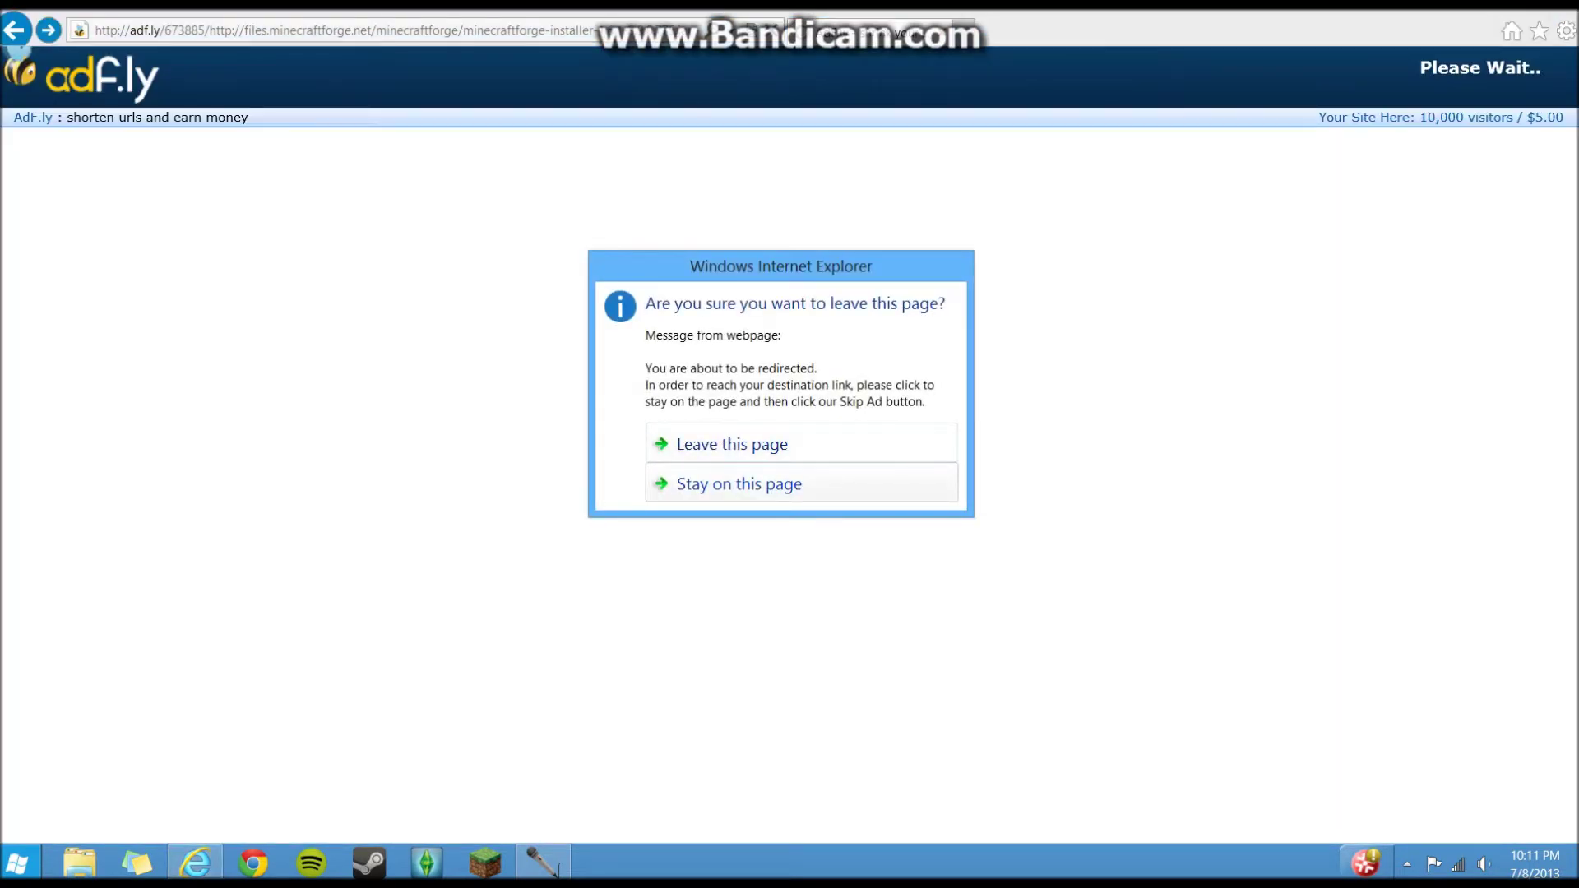
Stay on the adf.ly page, continue to the destination link and open the downloaded minecraftforge-installer-1.6.1-8.9.0.775.jar.
key("Return")
key("Return")
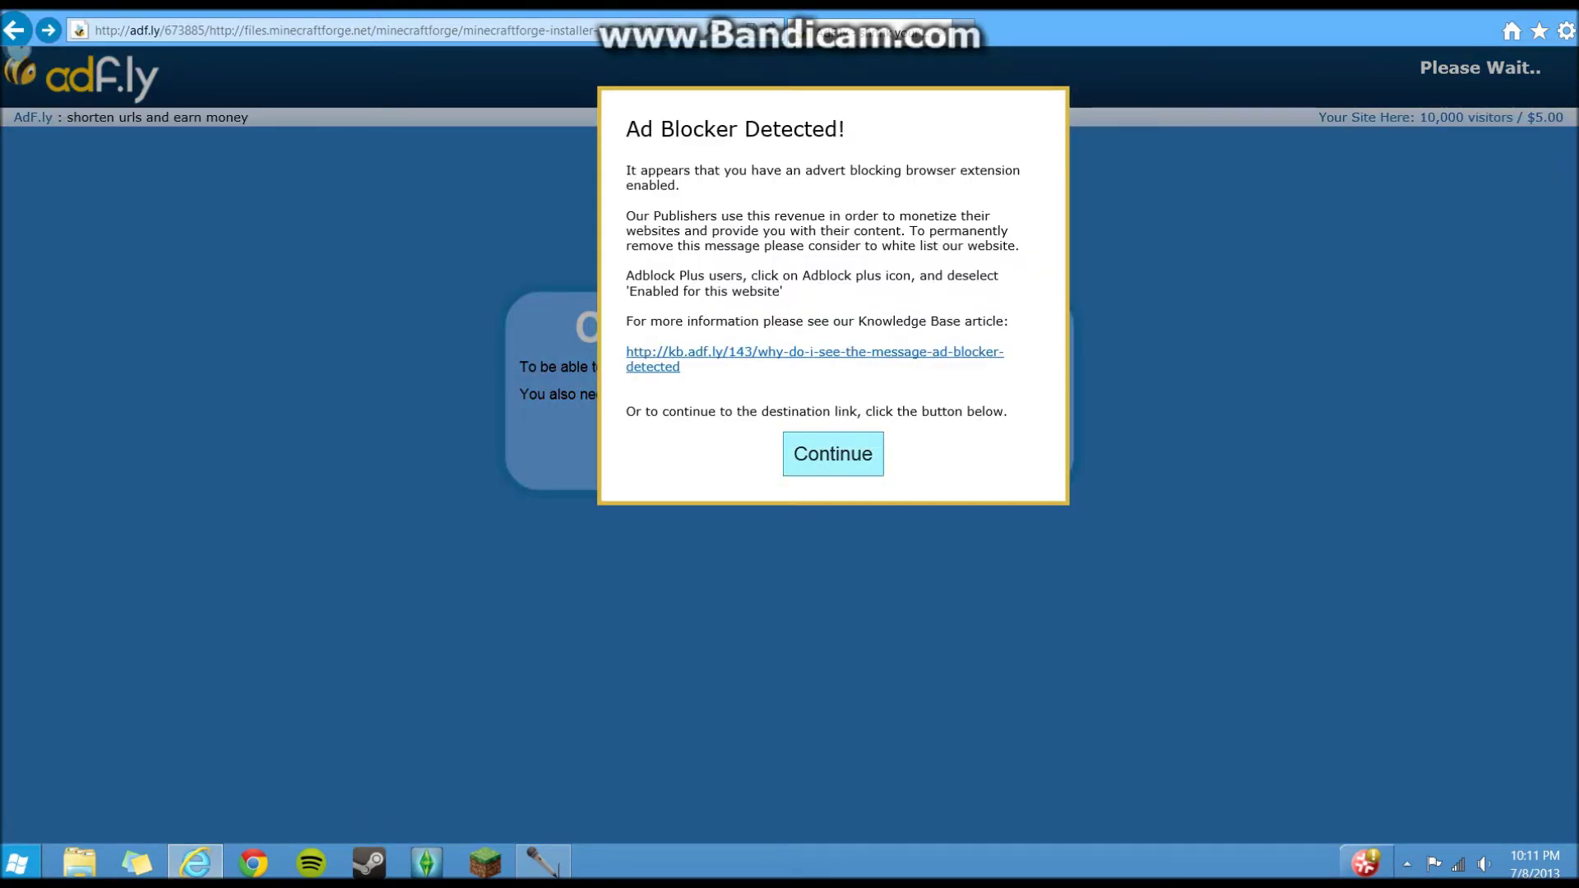
left_click(832, 454)
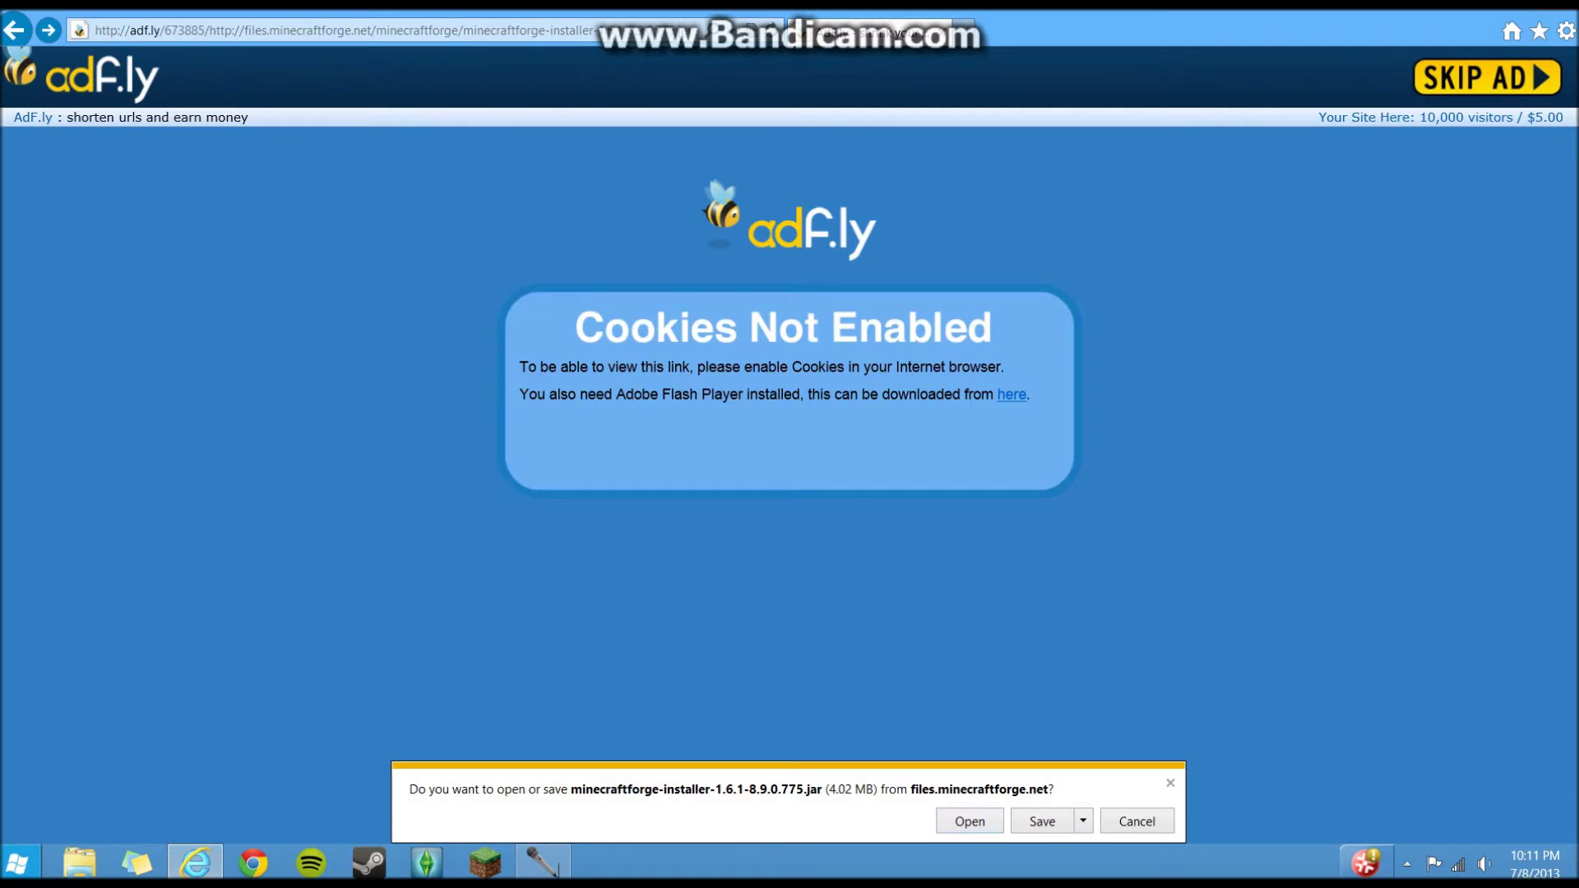
left_click(970, 821)
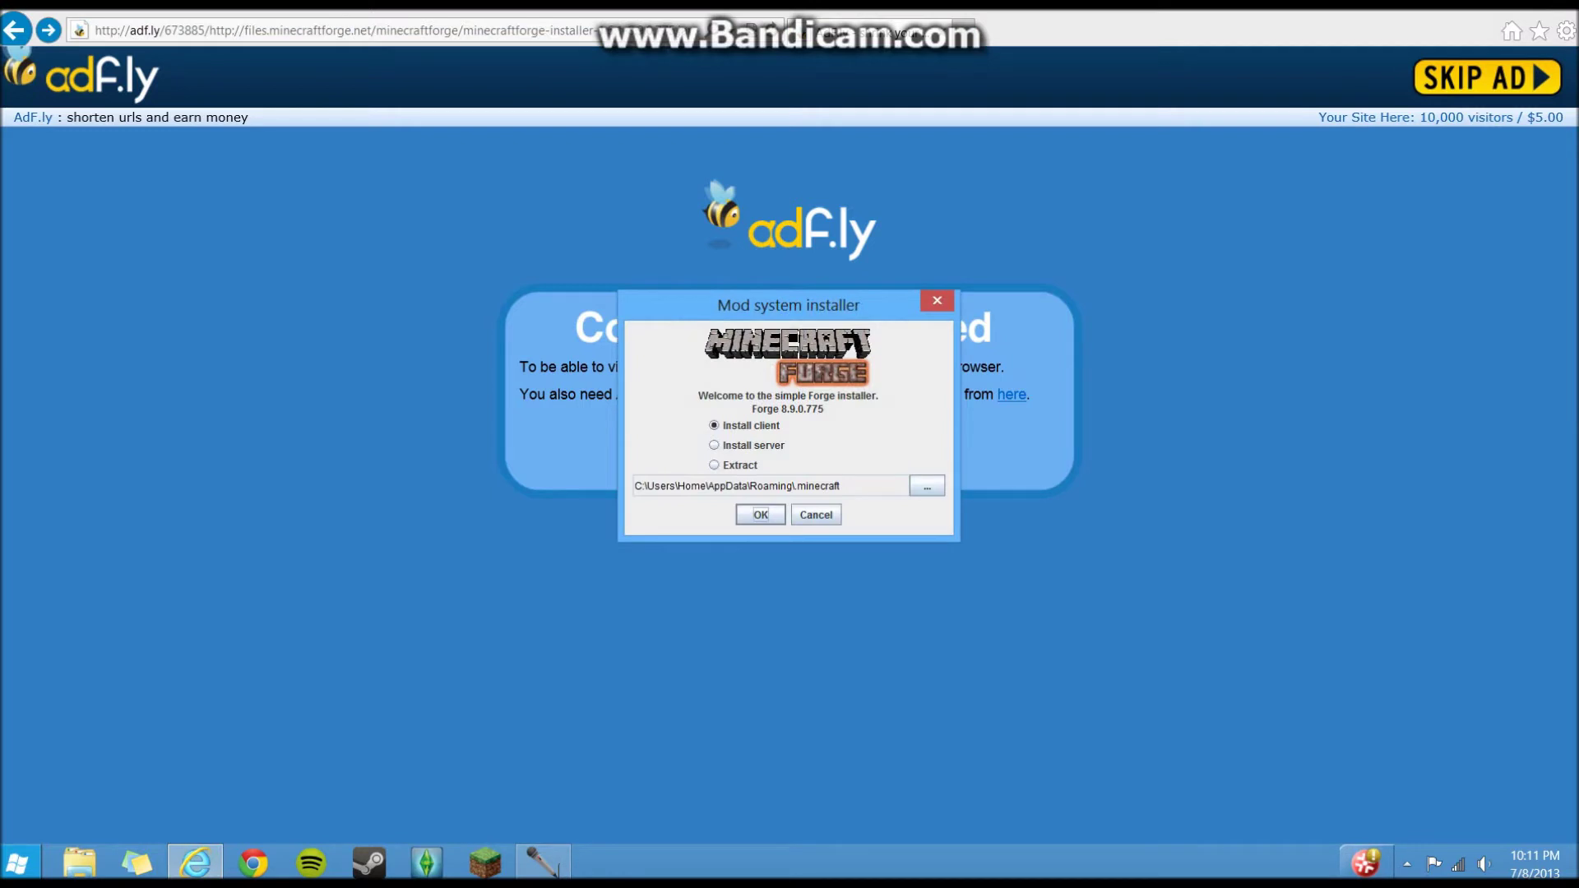
Minimize the browser and run the Forge 8.9.0.775 installer with Install client and the default .minecraft folder.
left_click_drag(1233, 14, 1343, 111)
key("super+Down")
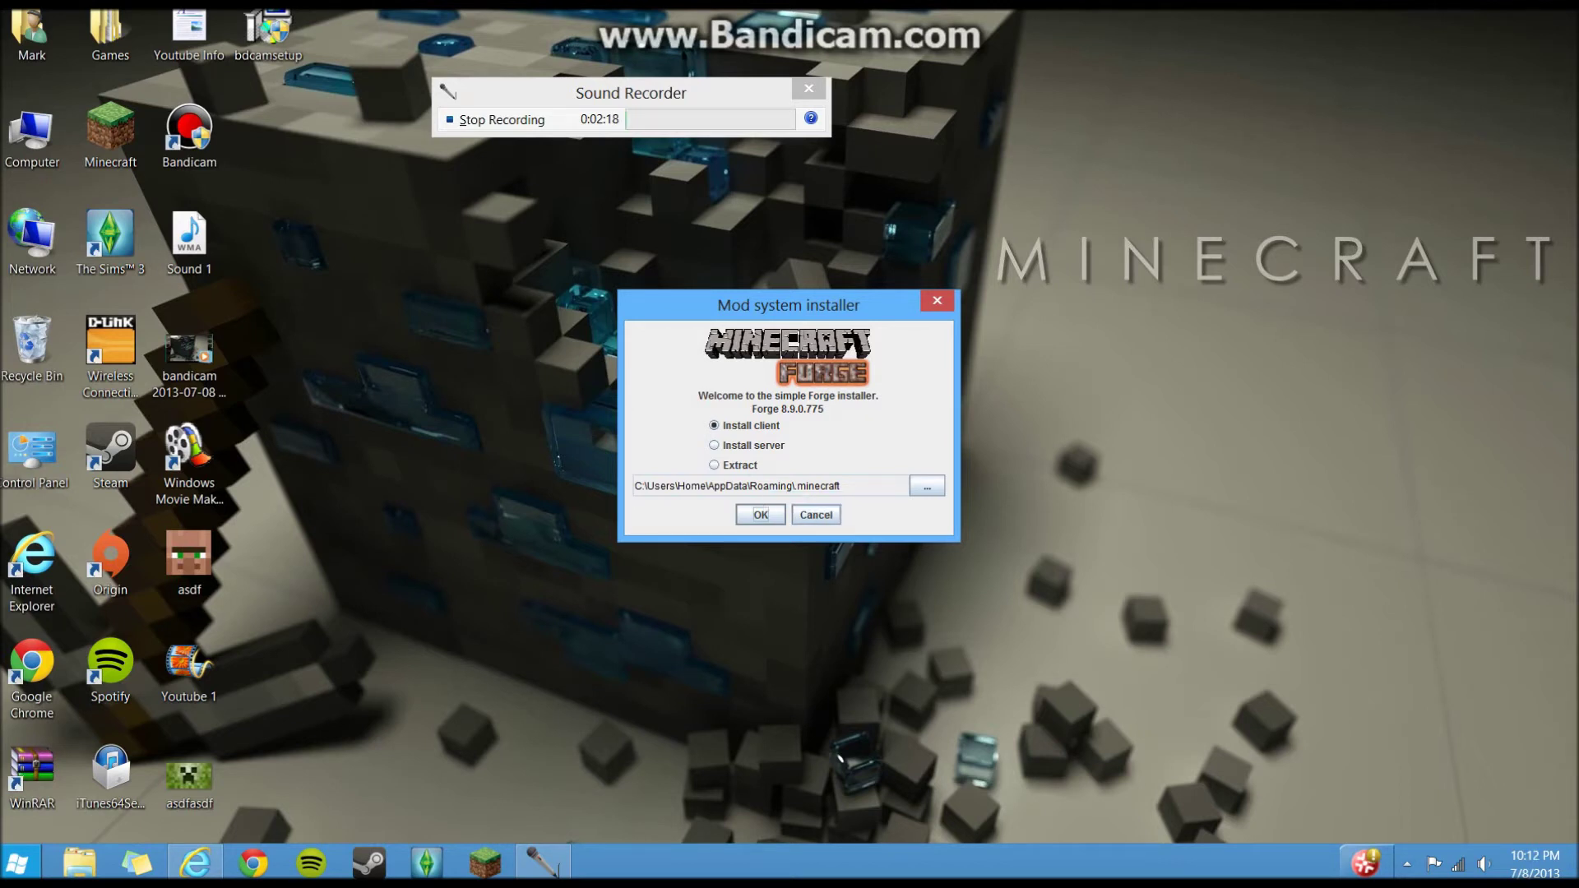
key("Return")
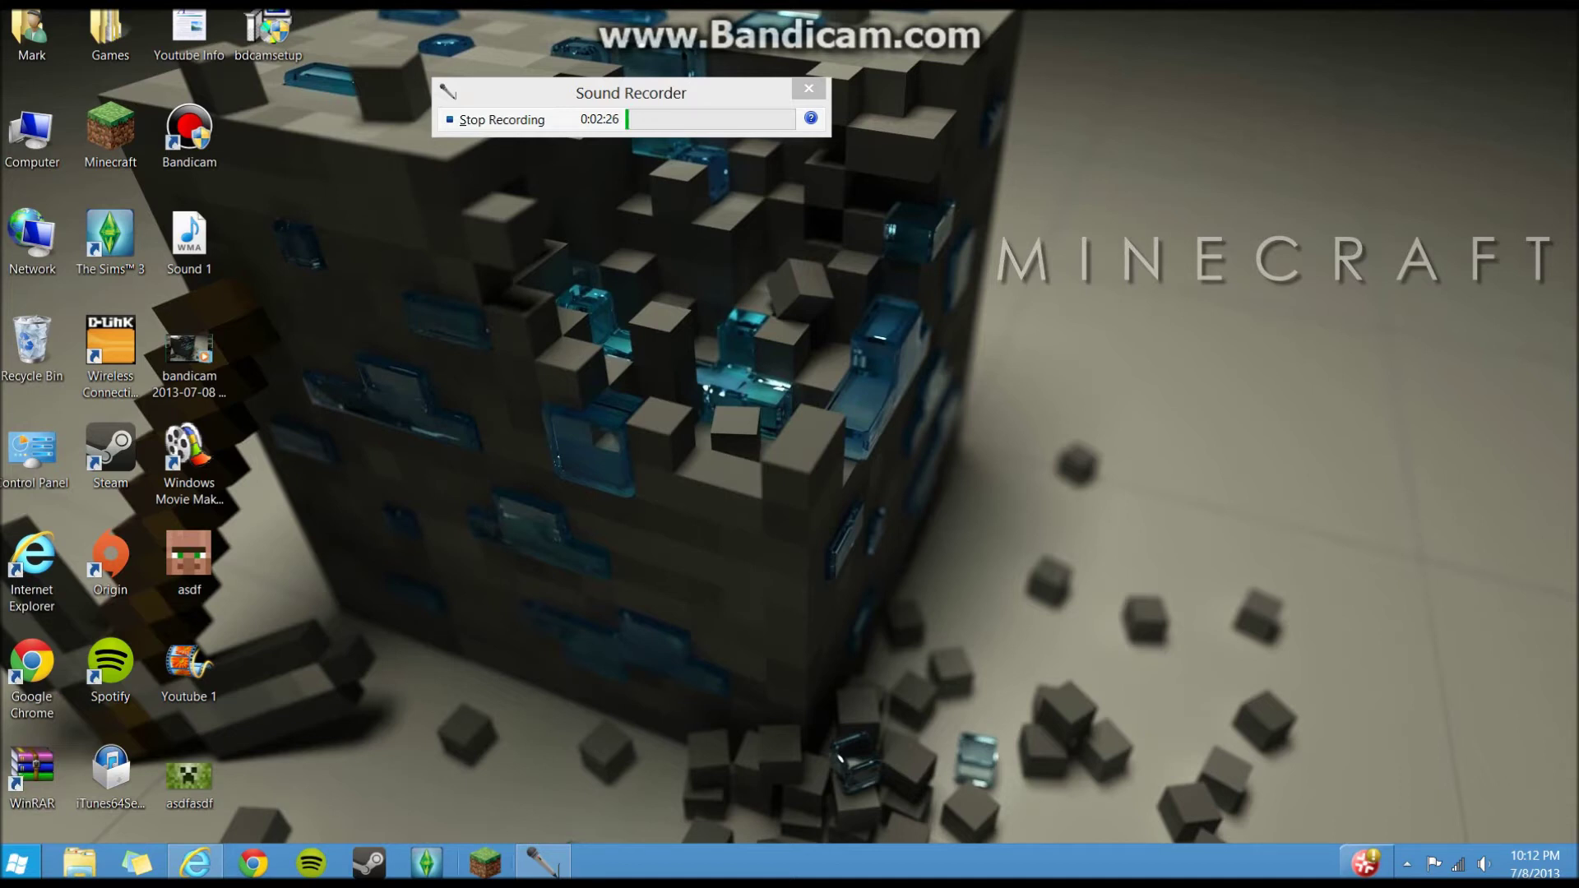
Open the Minecraft launcher and switch the profile to (Default).
left_click(485, 864)
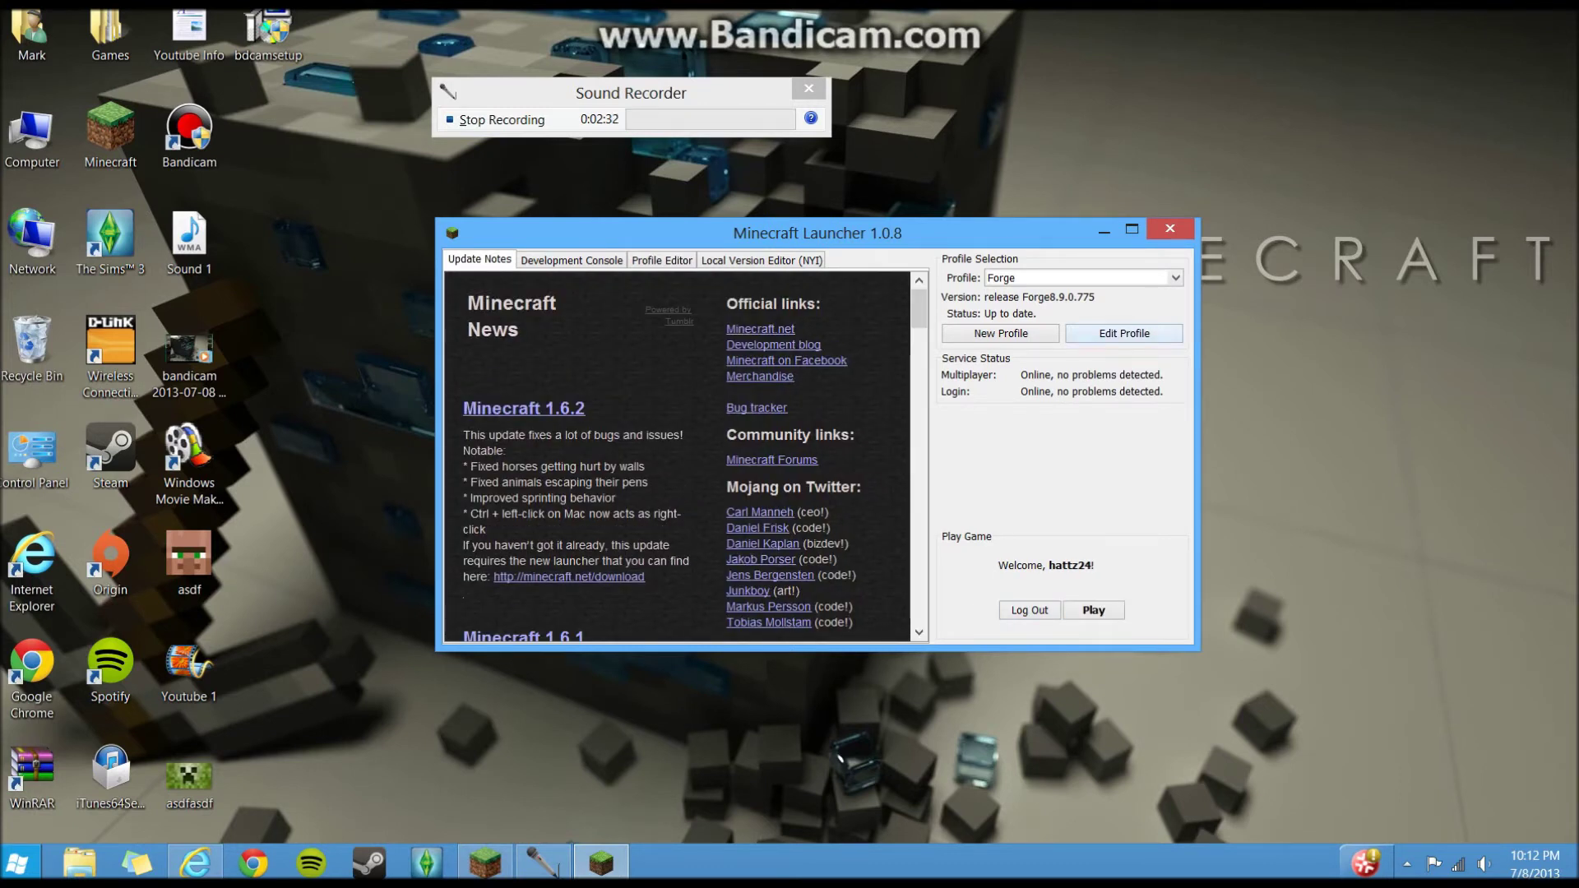
left_click(1000, 278)
left_click(1007, 310)
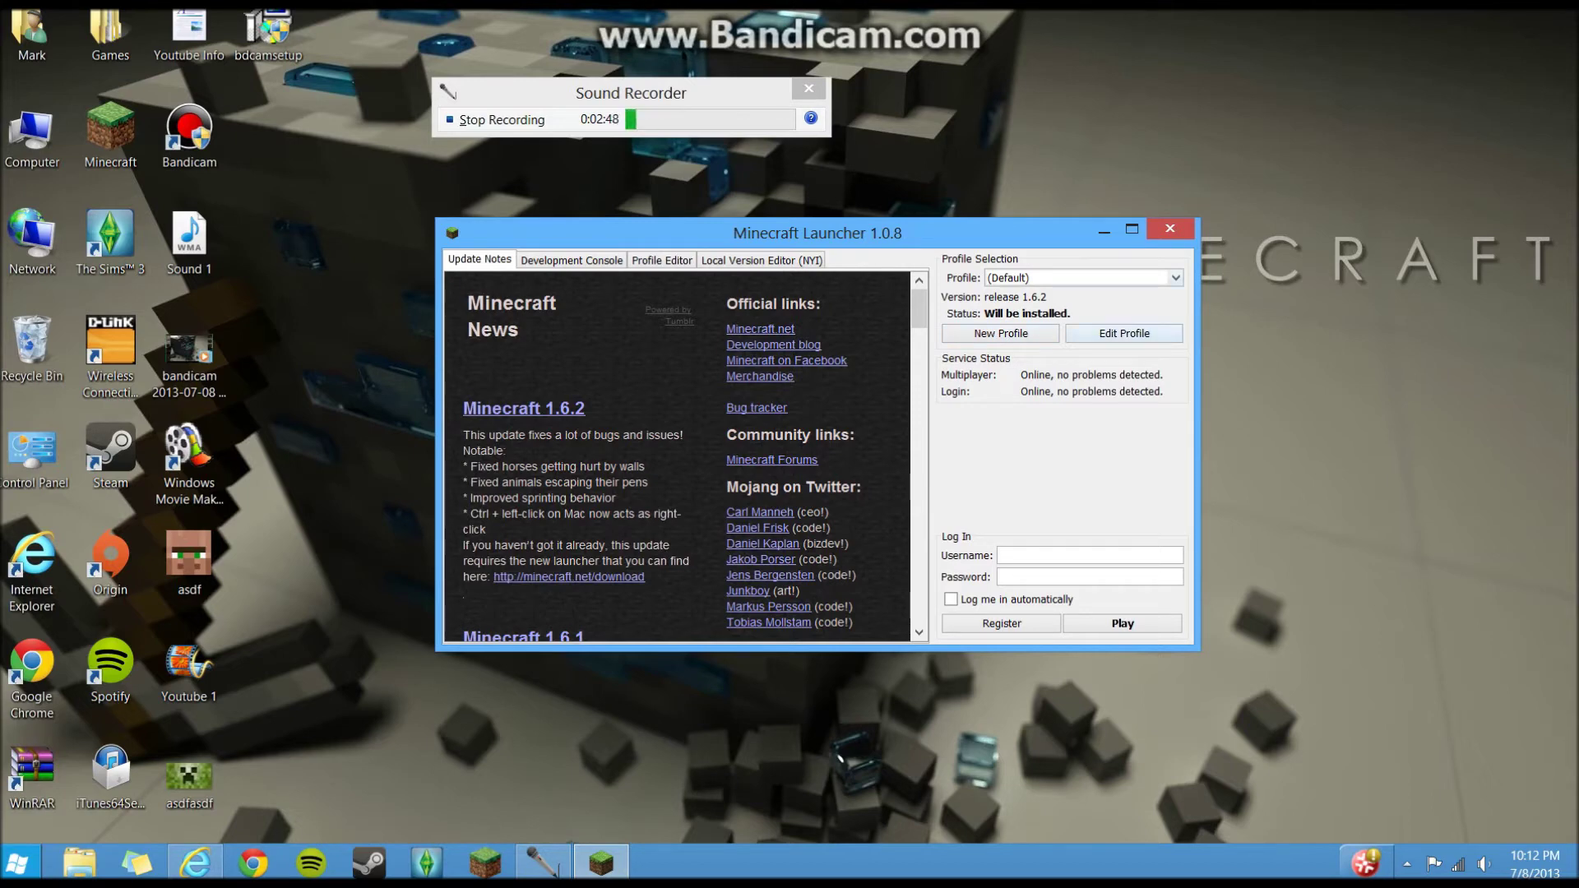
Close the leftover browser window and launch the game with the Forge profile in the Minecraft launcher.
left_click(195, 862)
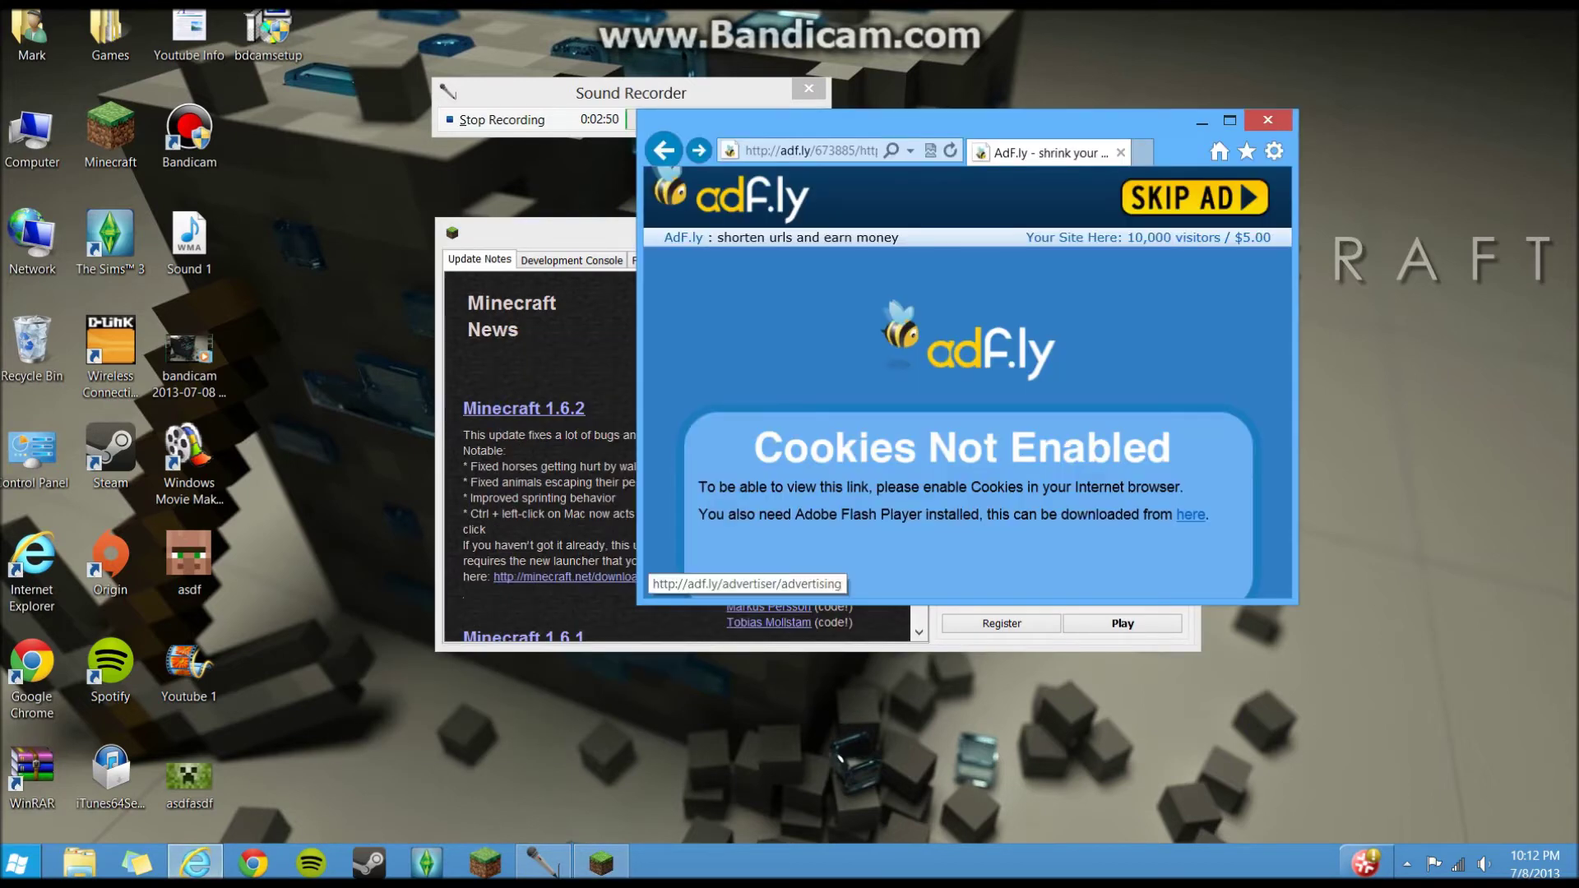
left_click(1266, 120)
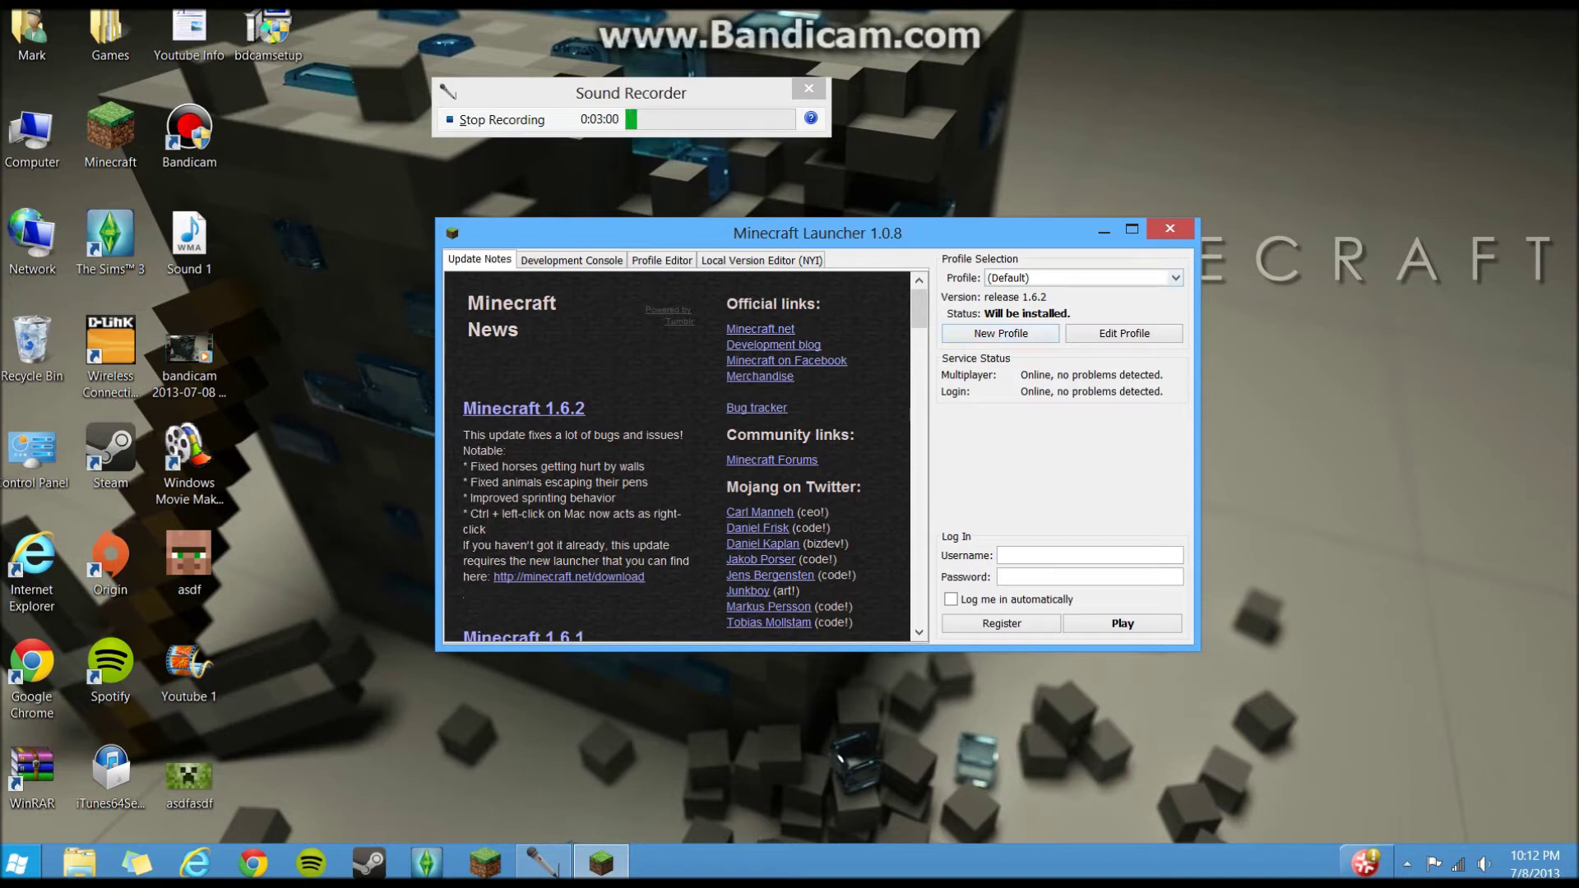
left_click(1082, 278)
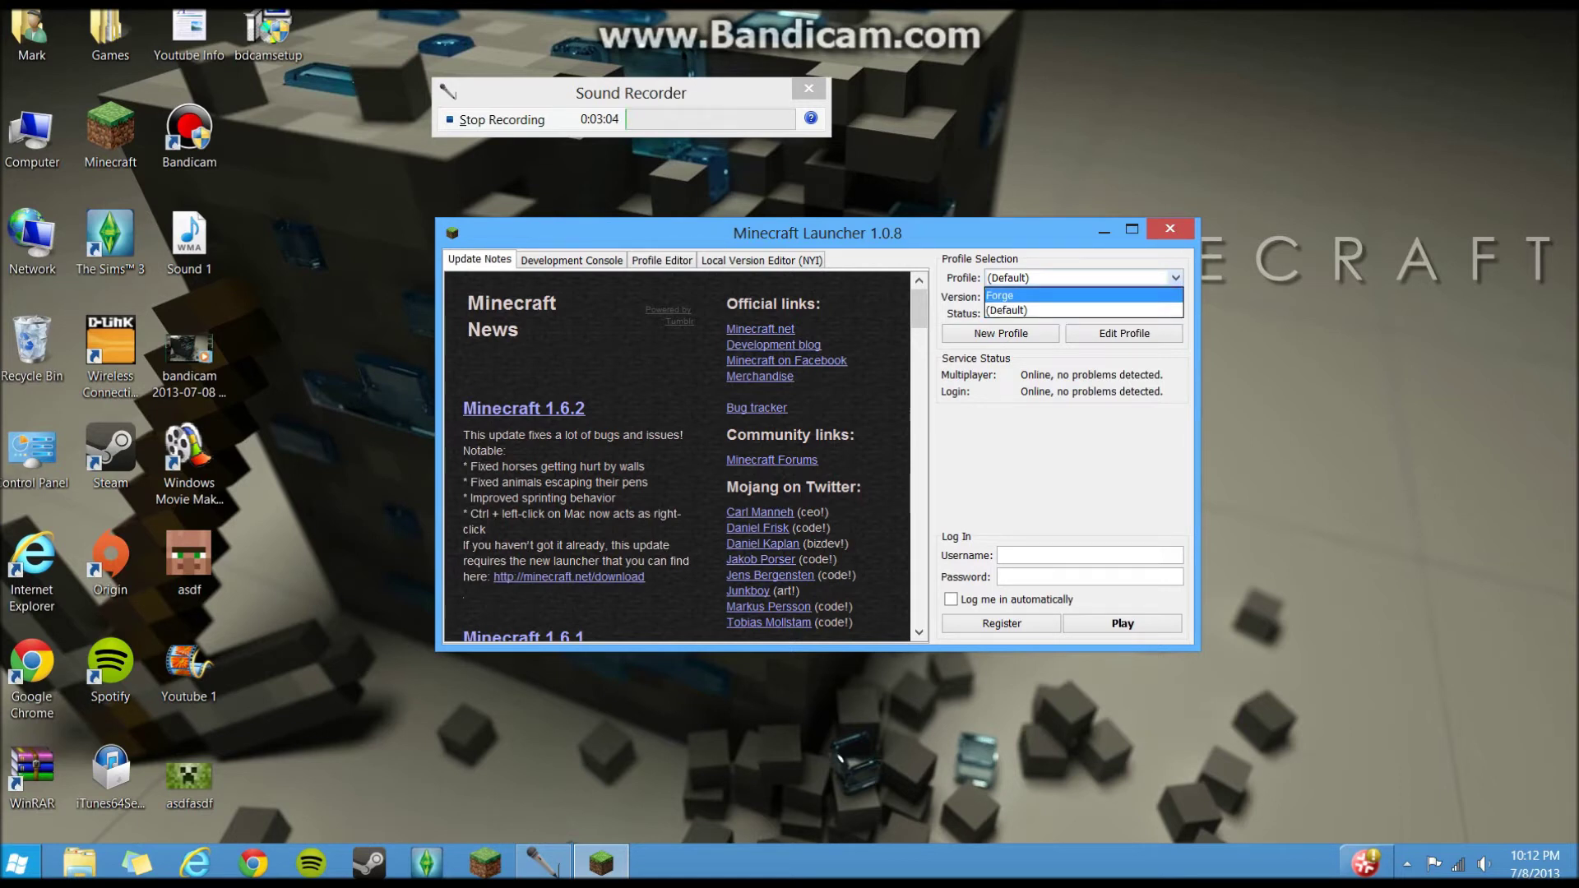
left_click(1037, 295)
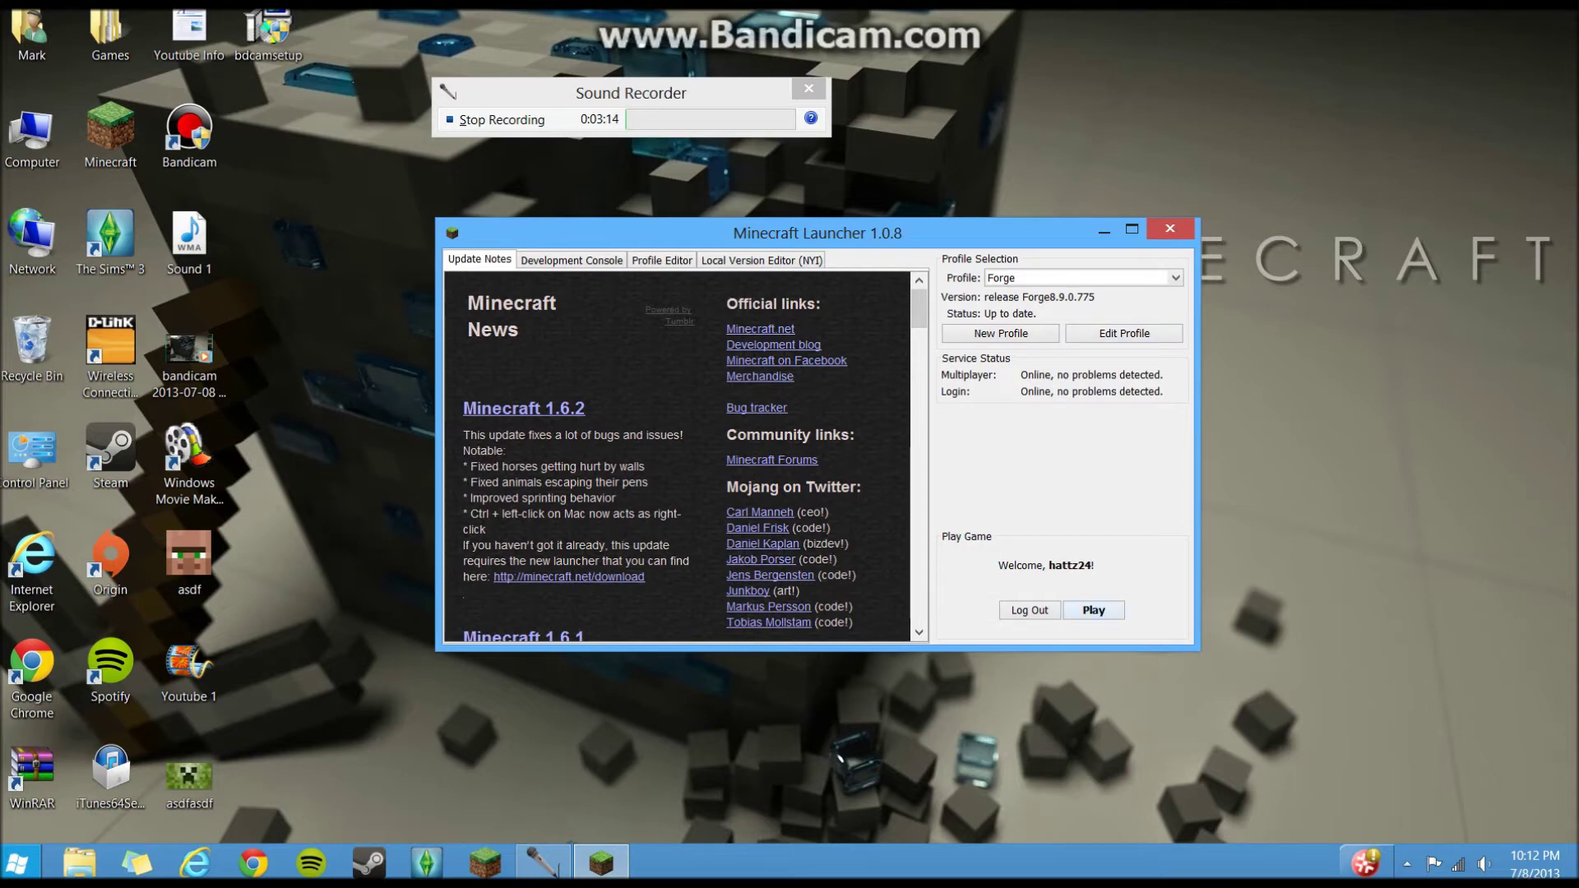
left_click(1092, 609)
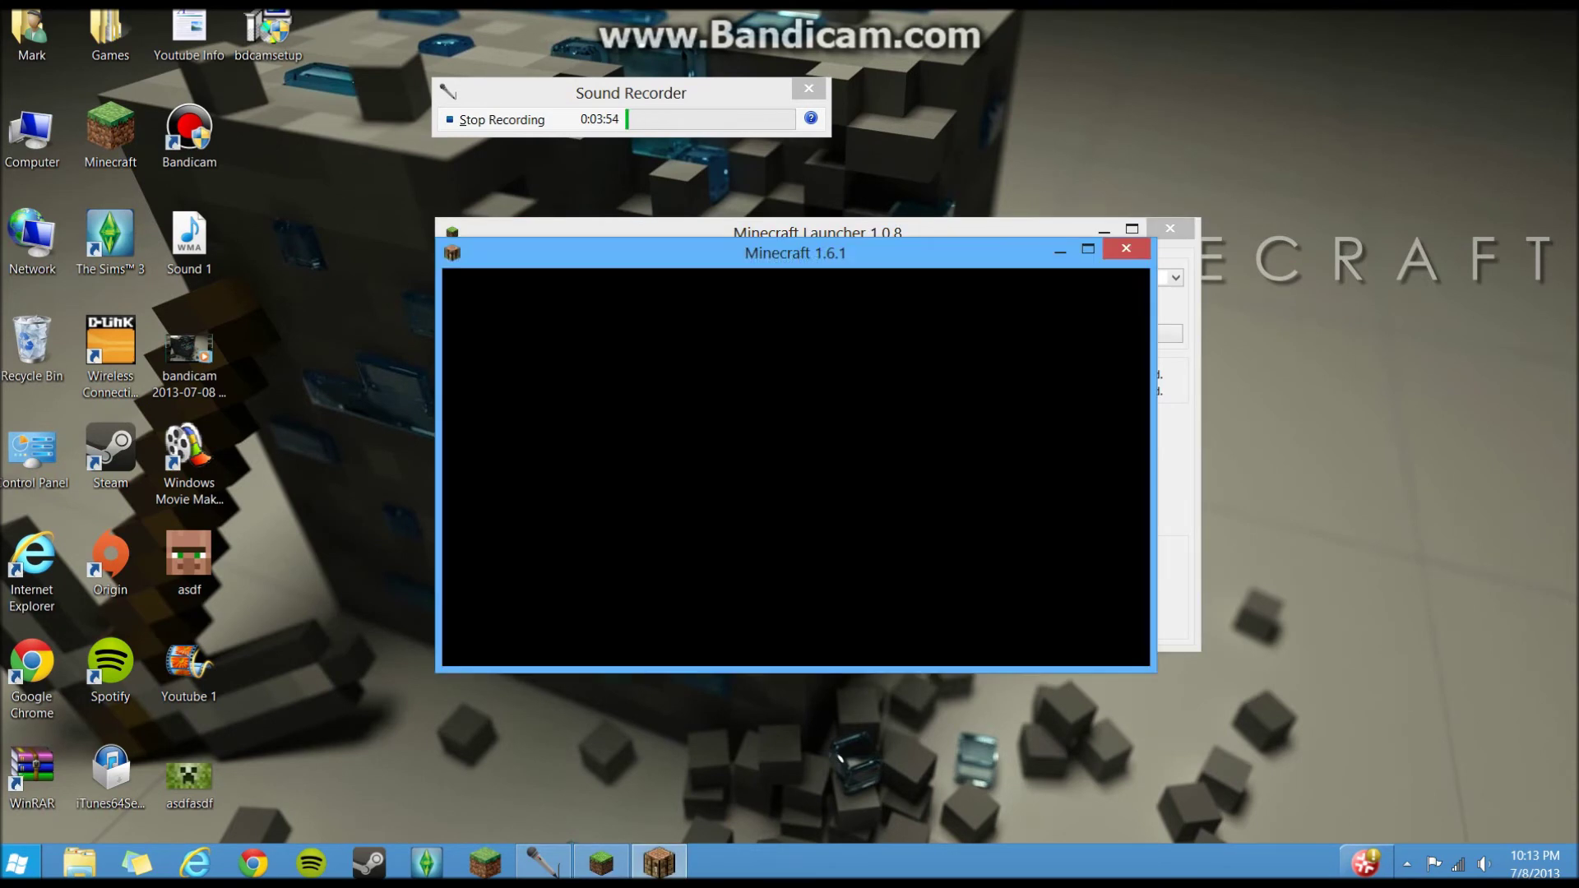
key("alt+Tab")
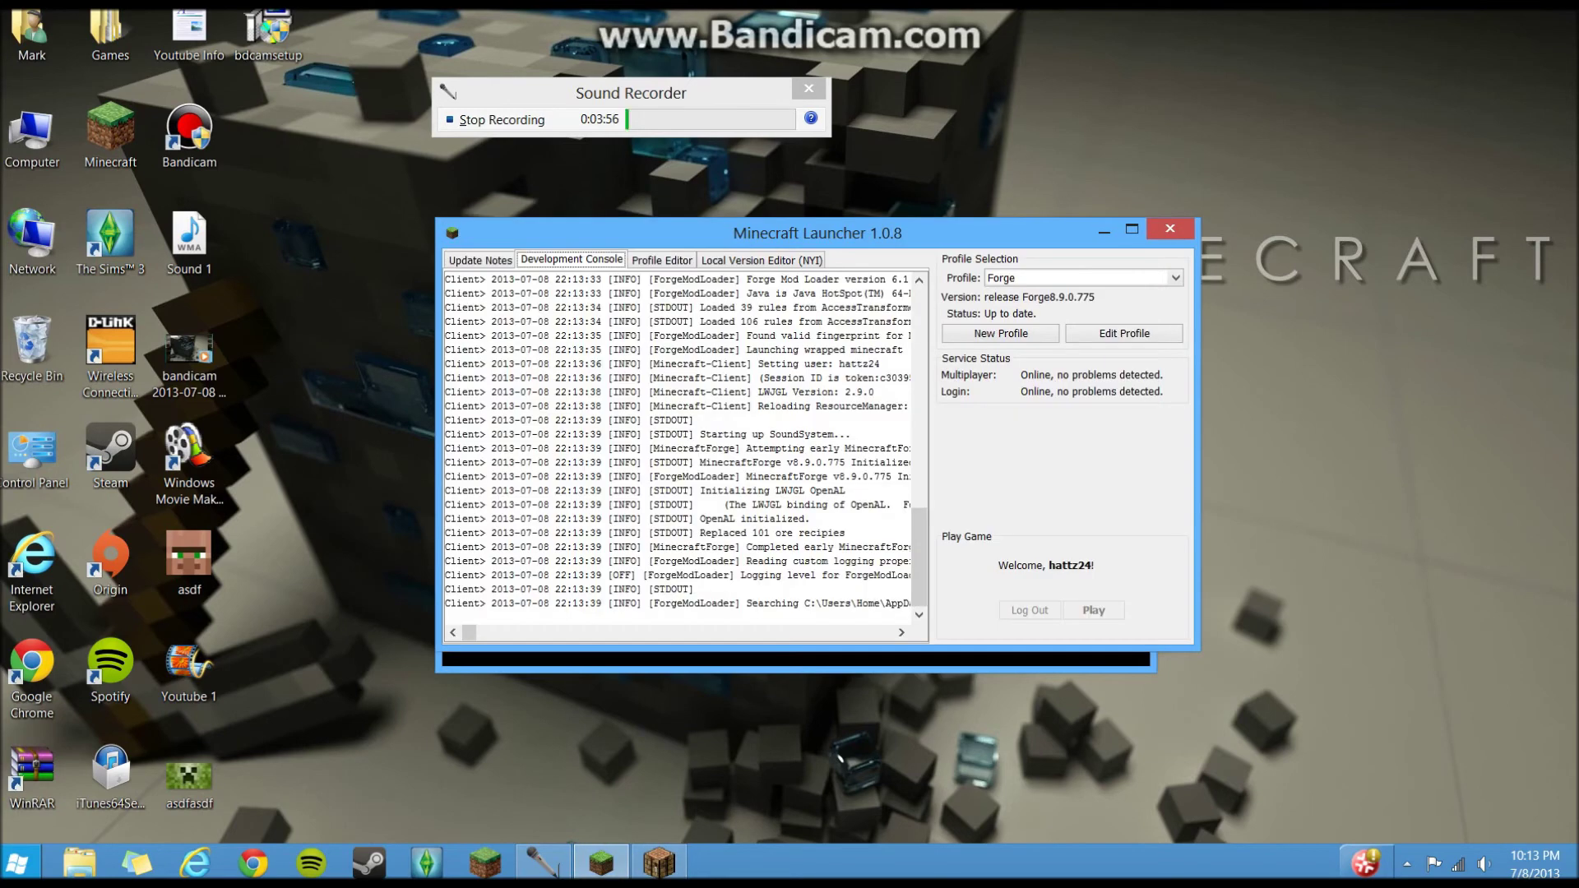
left_click_drag(597, 518, 697, 561)
left_click(697, 561)
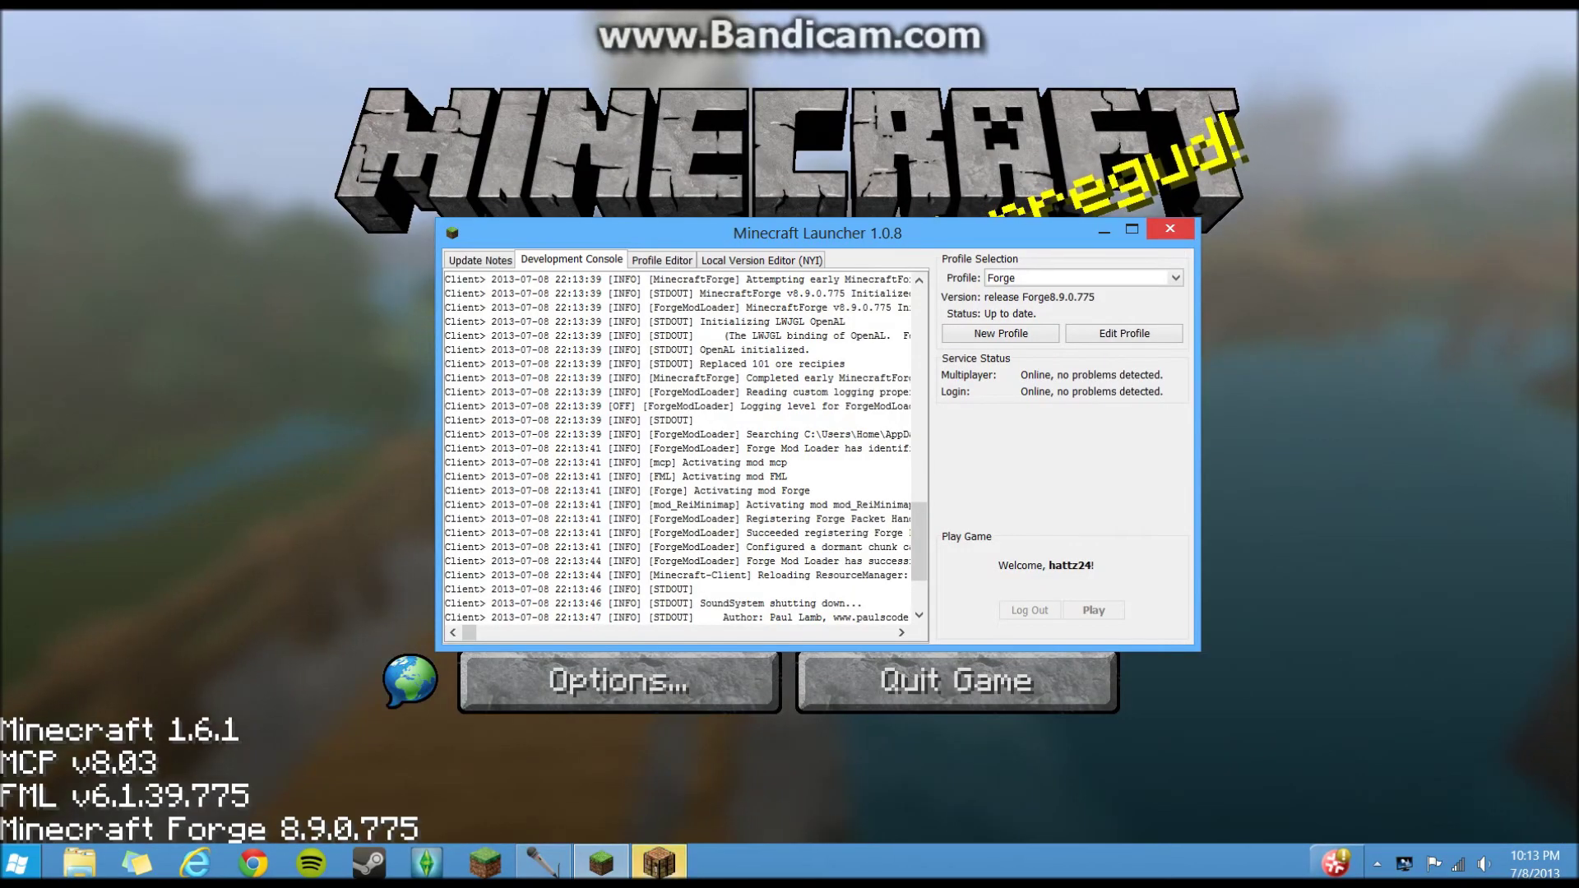
Turn fullscreen off in Minecraft's video settings, return to the title screen and close the launcher window.
left_click(618, 682)
left_click(619, 682)
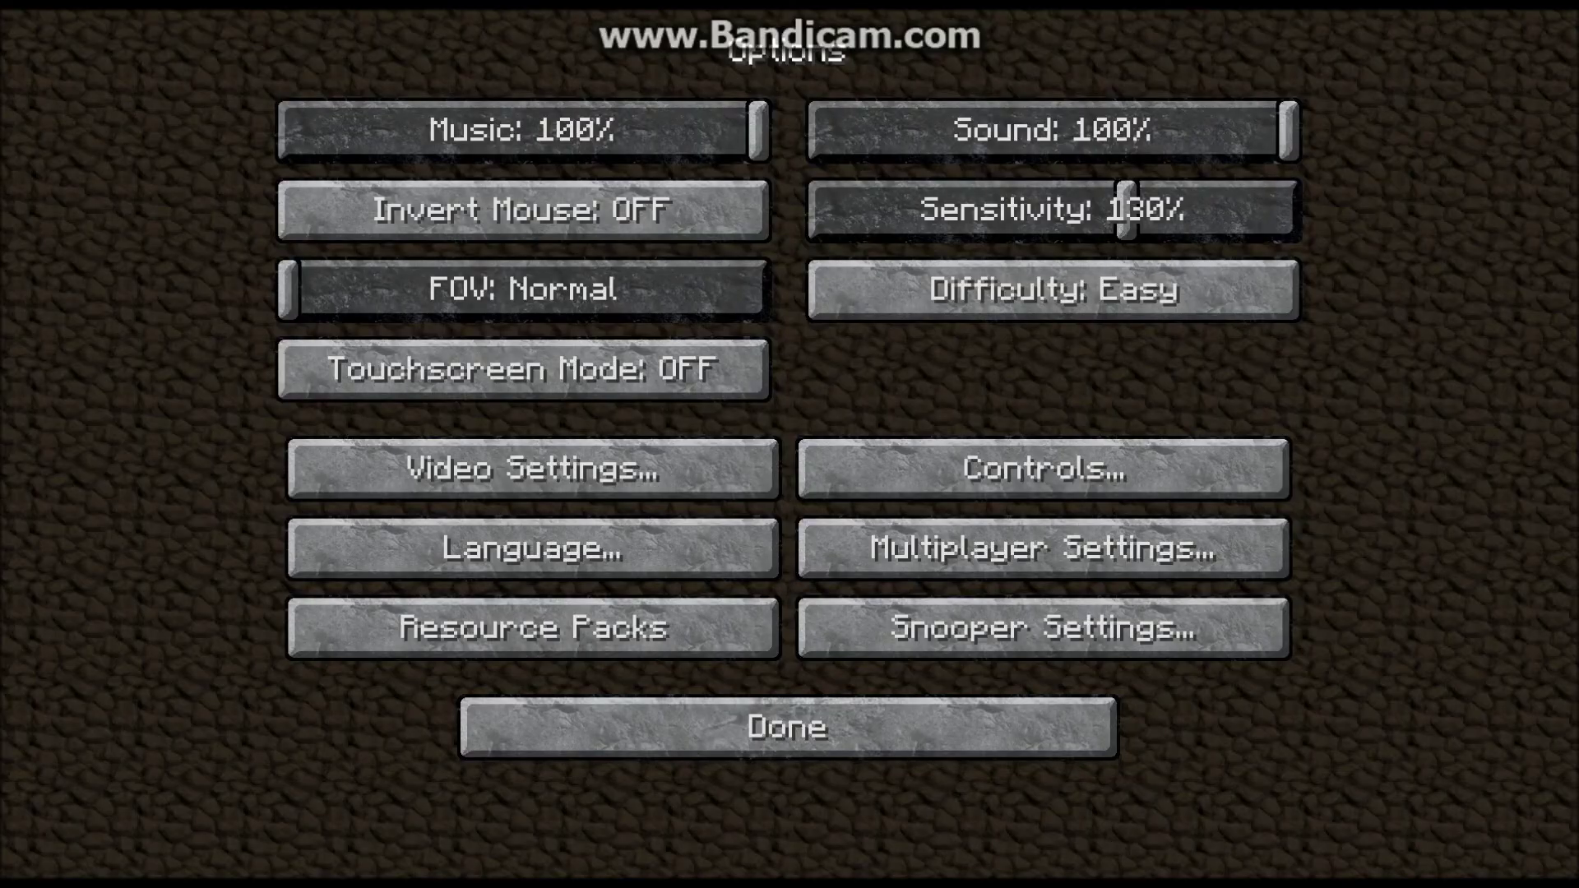
left_click(526, 468)
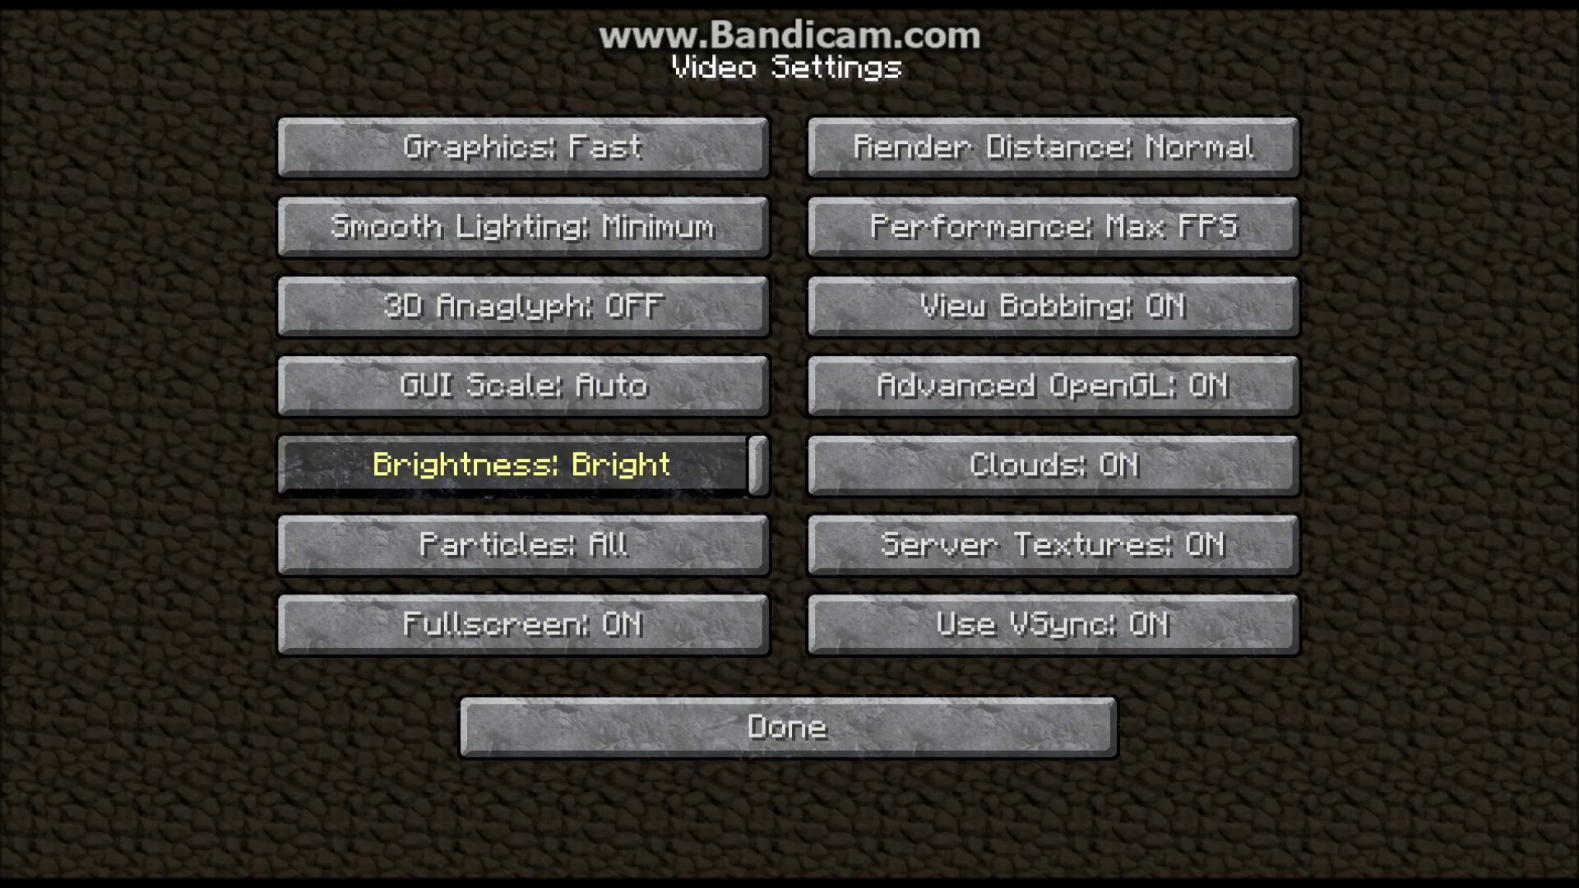
left_click(523, 625)
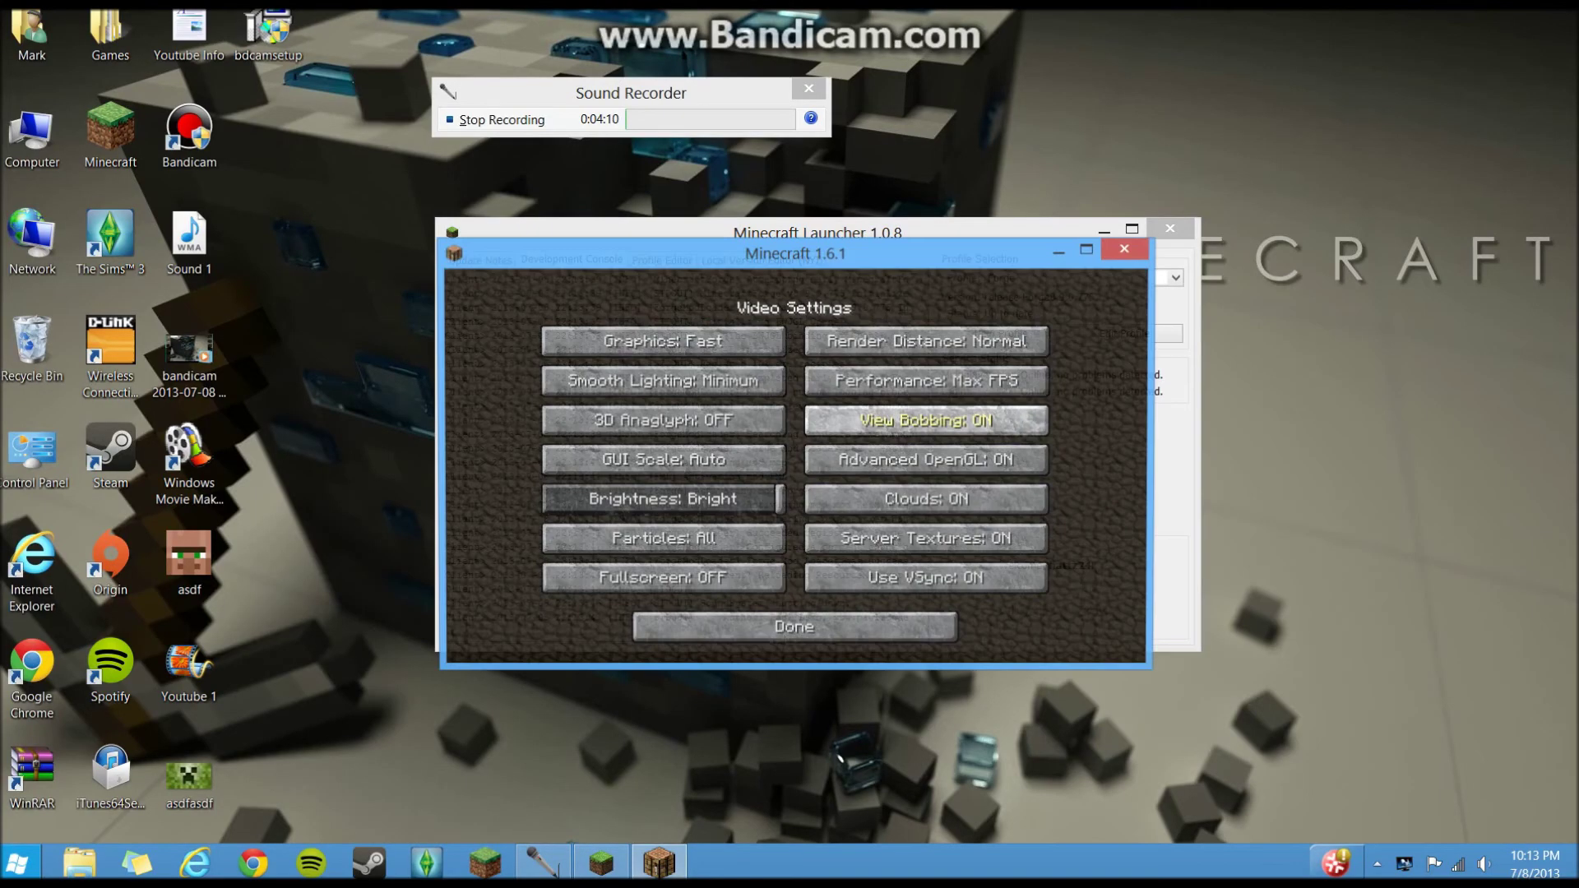
left_click(794, 629)
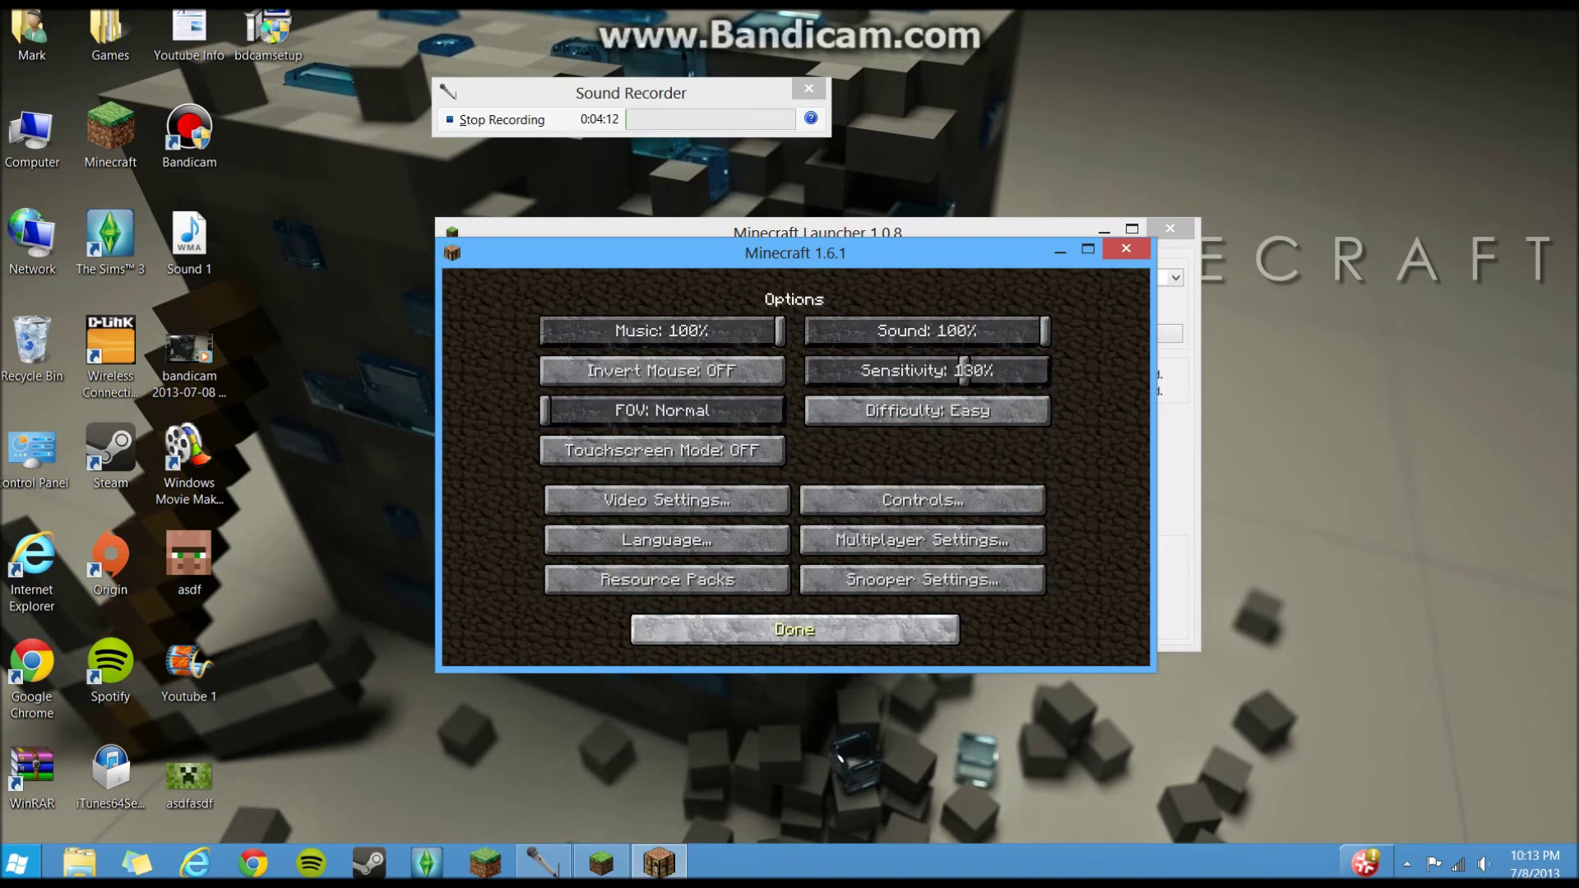
left_click(794, 629)
left_click_drag(795, 253, 833, 320)
left_click(1169, 229)
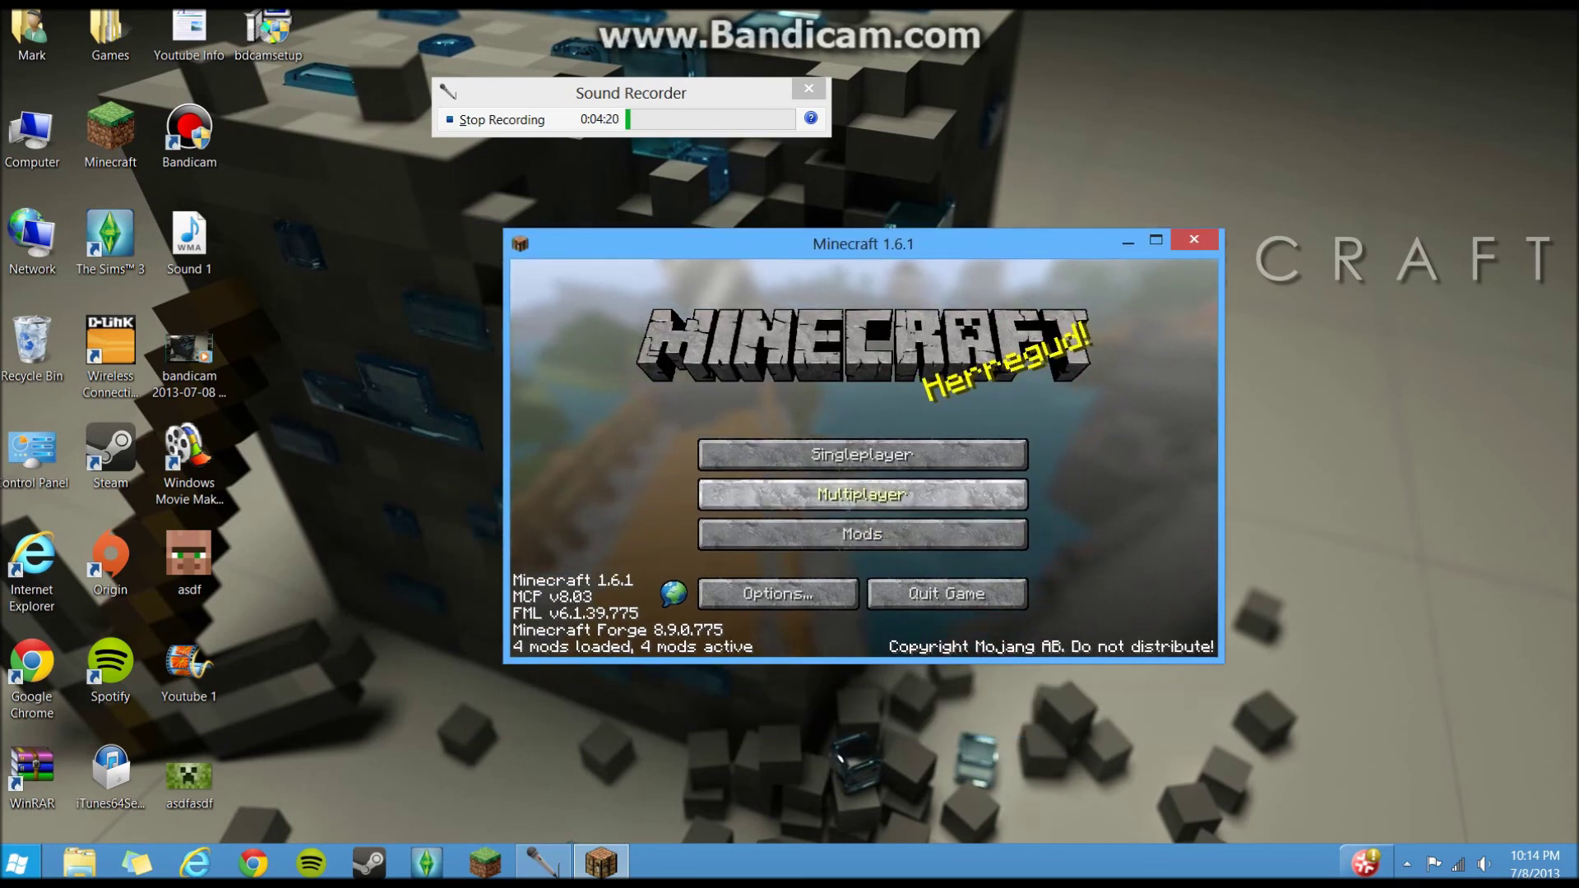
Examine the loaded mods in Minecraft's mod list and close the game.
left_click(862, 534)
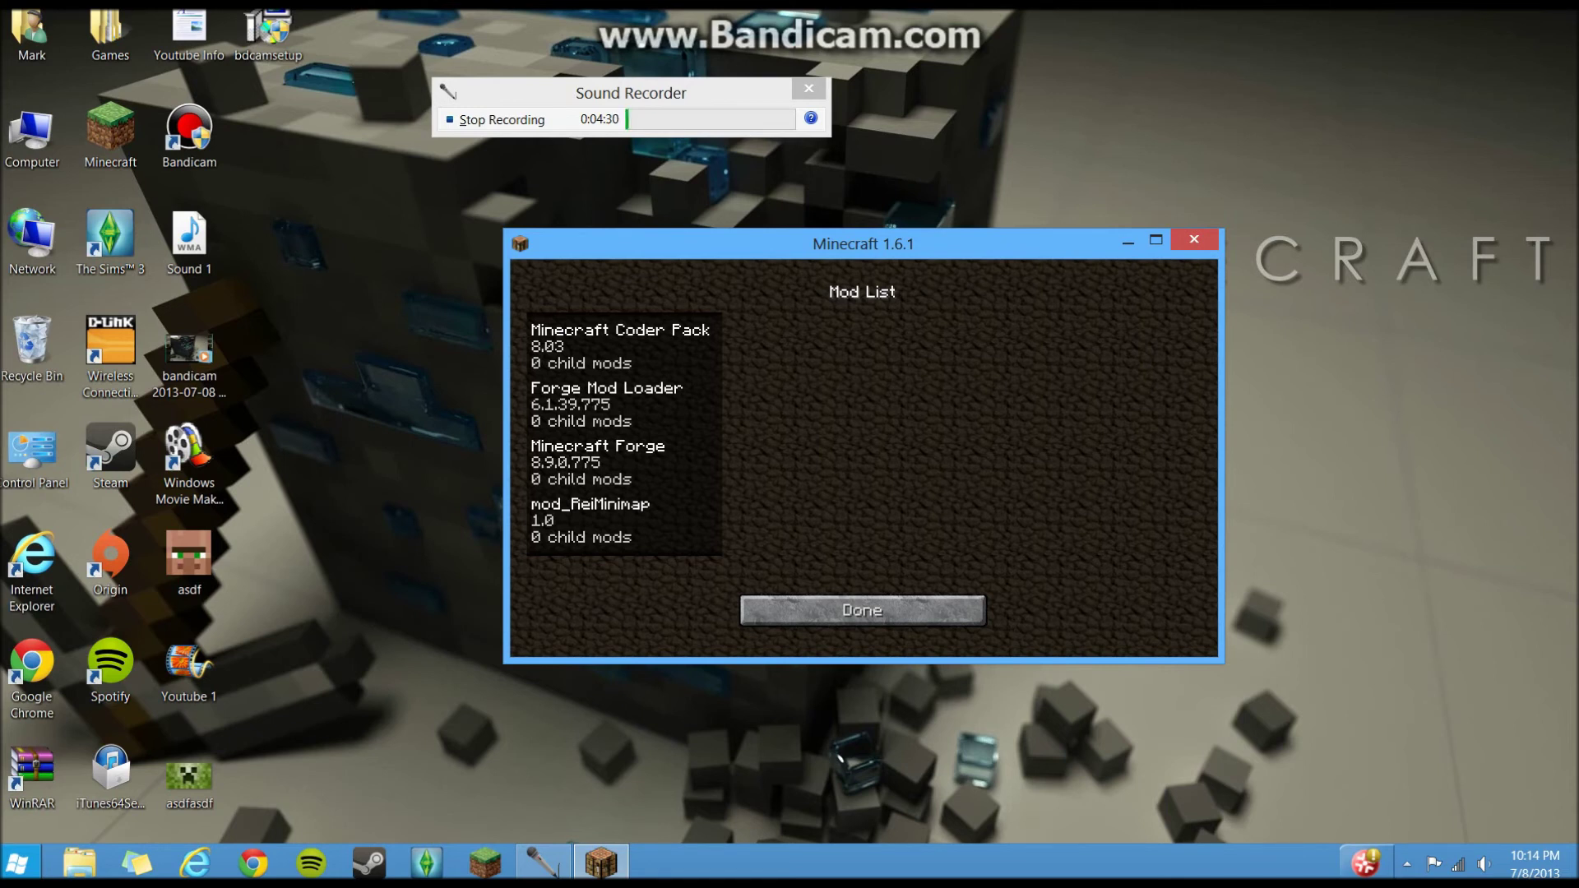
left_click(862, 610)
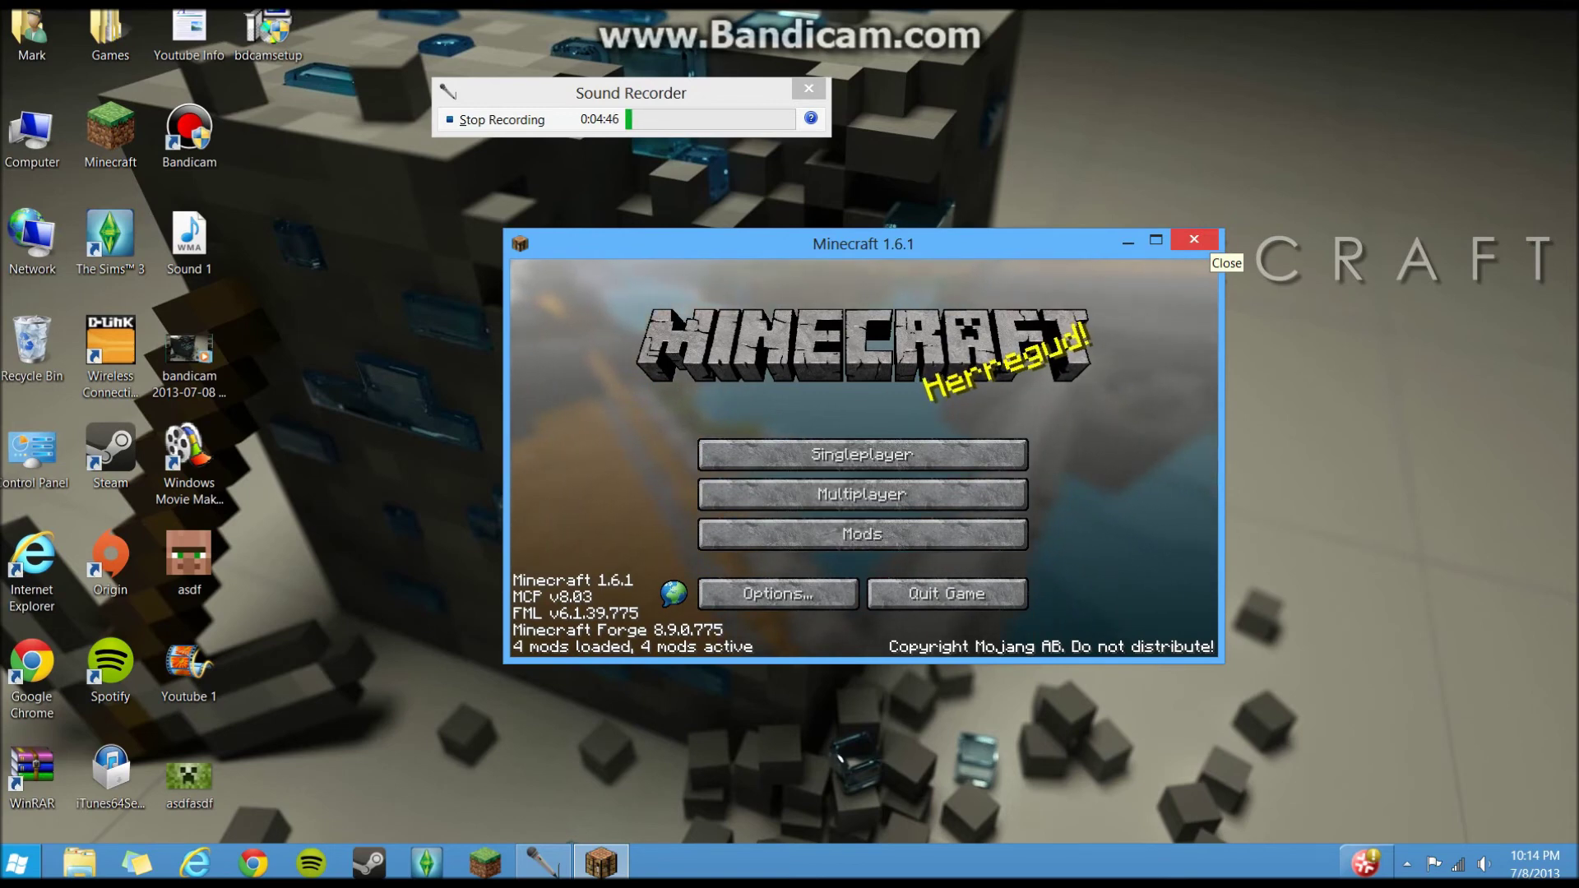
left_click(1194, 240)
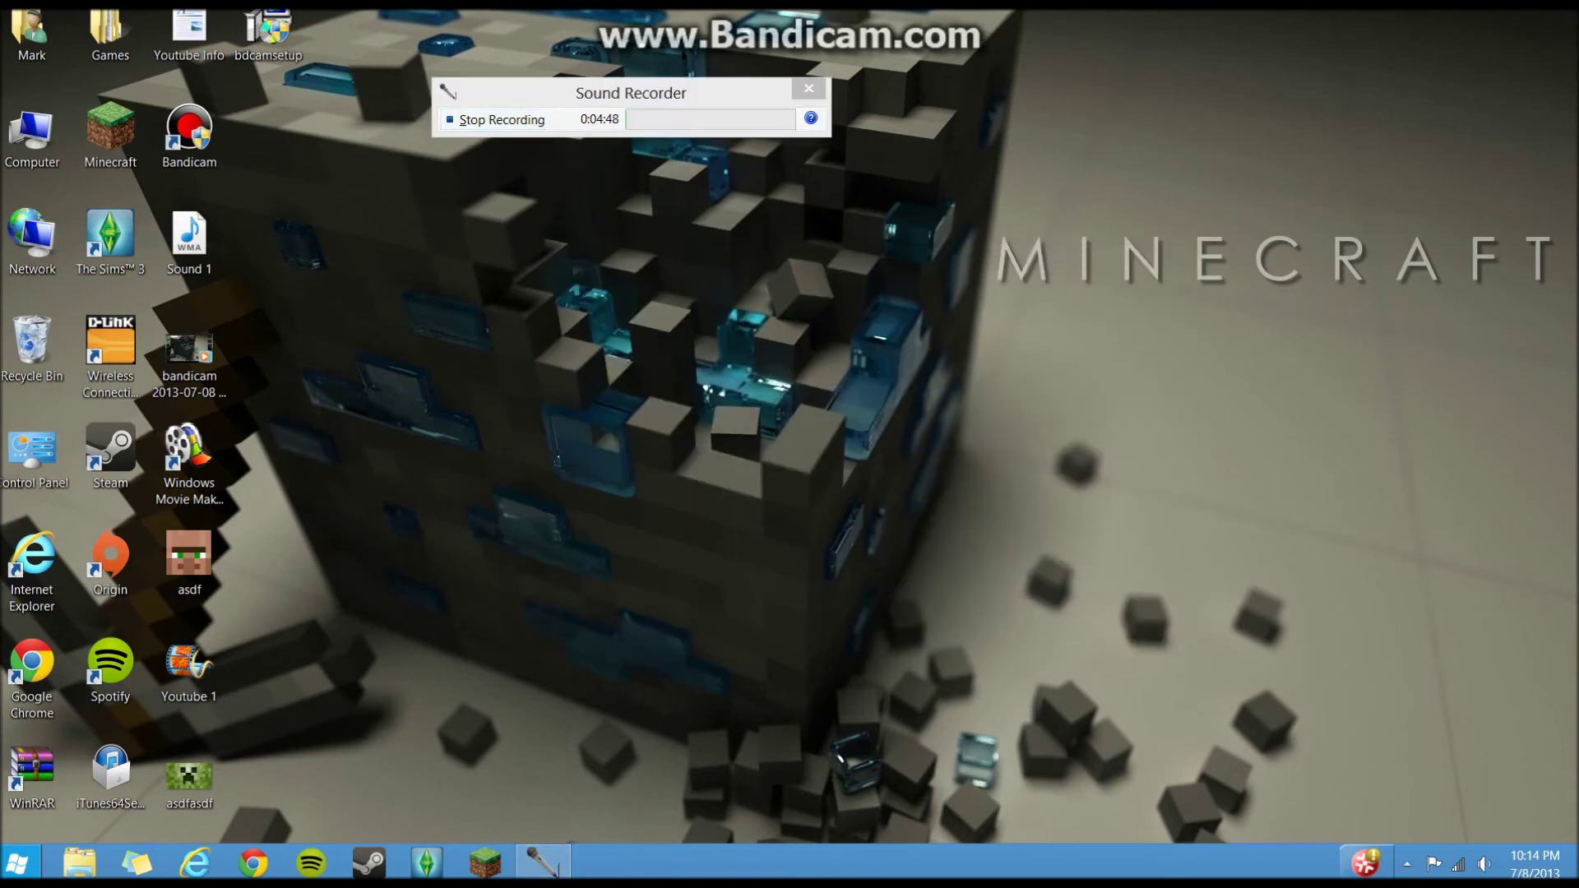
Open the .minecraft folder inside the %appdata% Roaming directory.
key("super")
key("super+r")
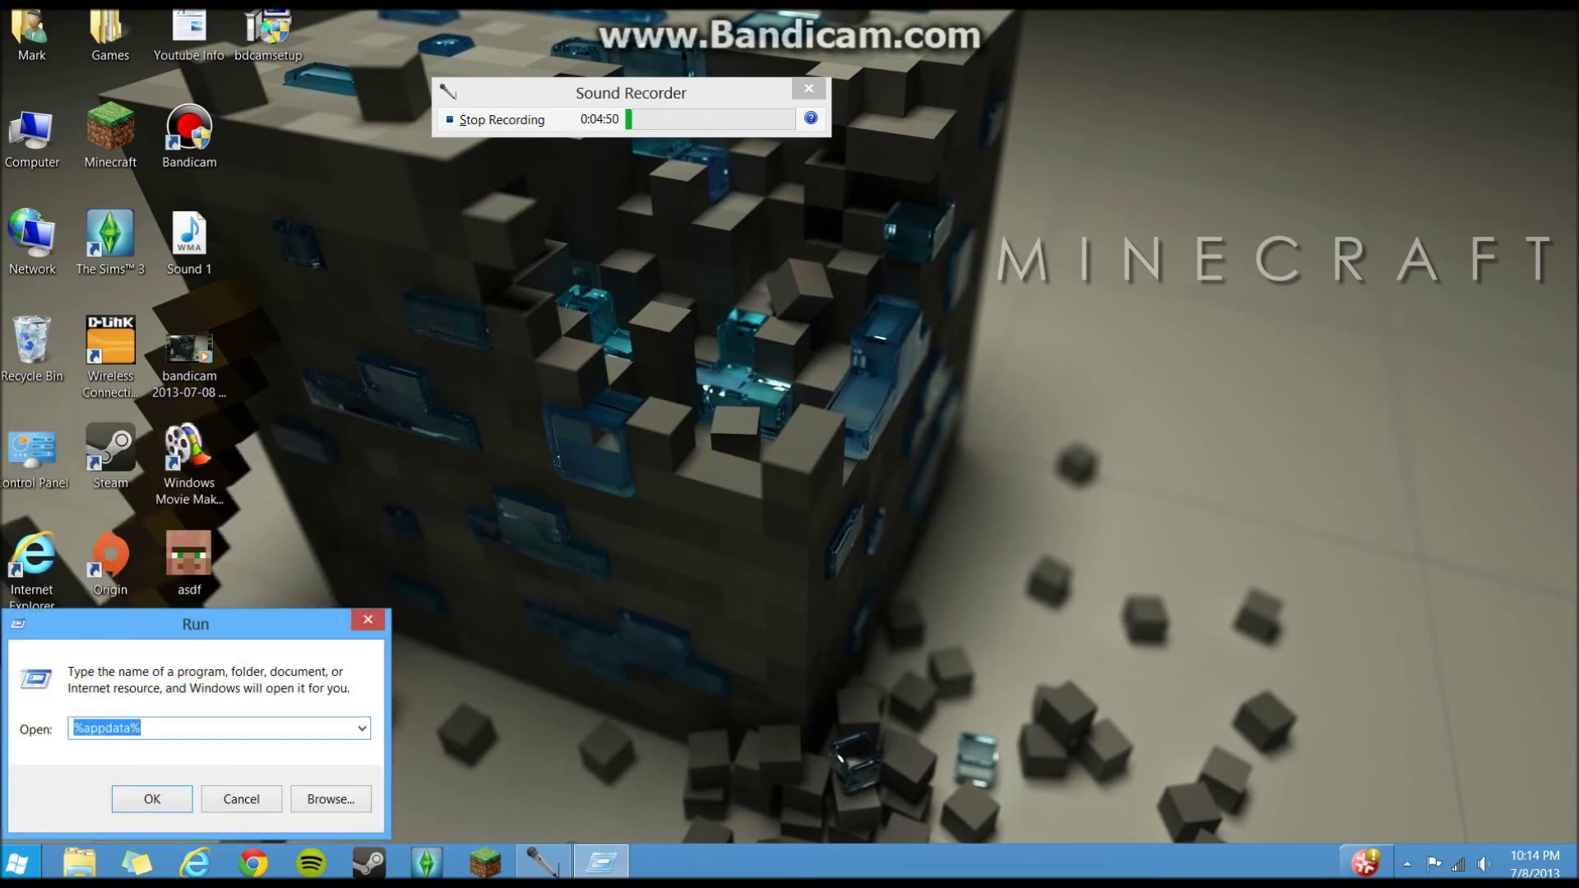
key("Return")
key("Down")
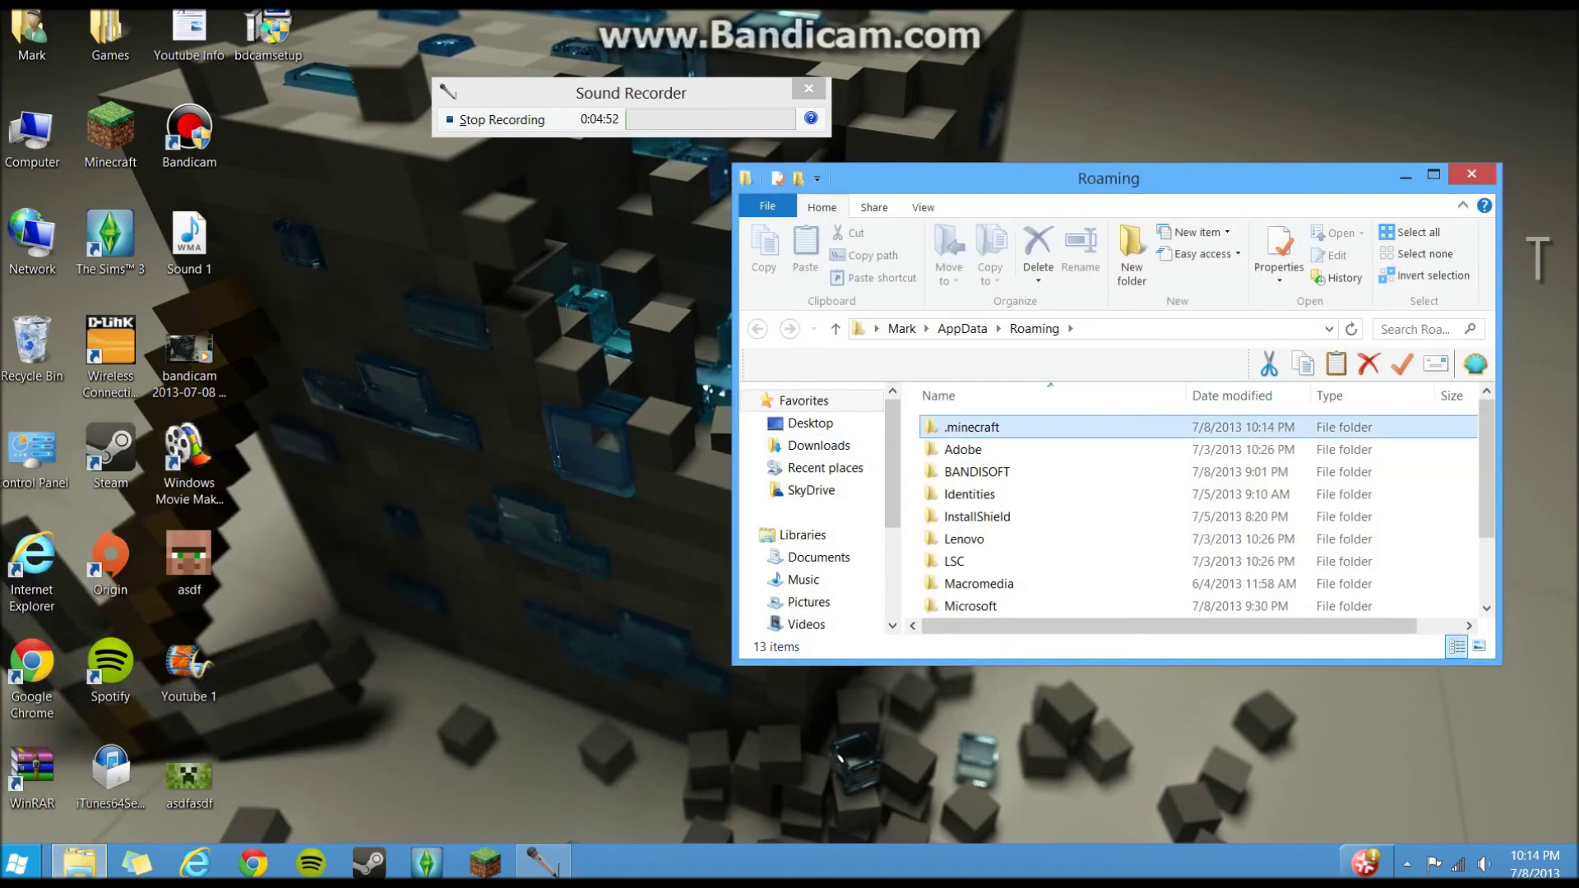
key("Return")
Examine the config and mods folders in .minecraft, view the contents of mods, and close the folder window.
scroll(1193, 518, "down", 1)
scroll(1192, 519, "up", 1)
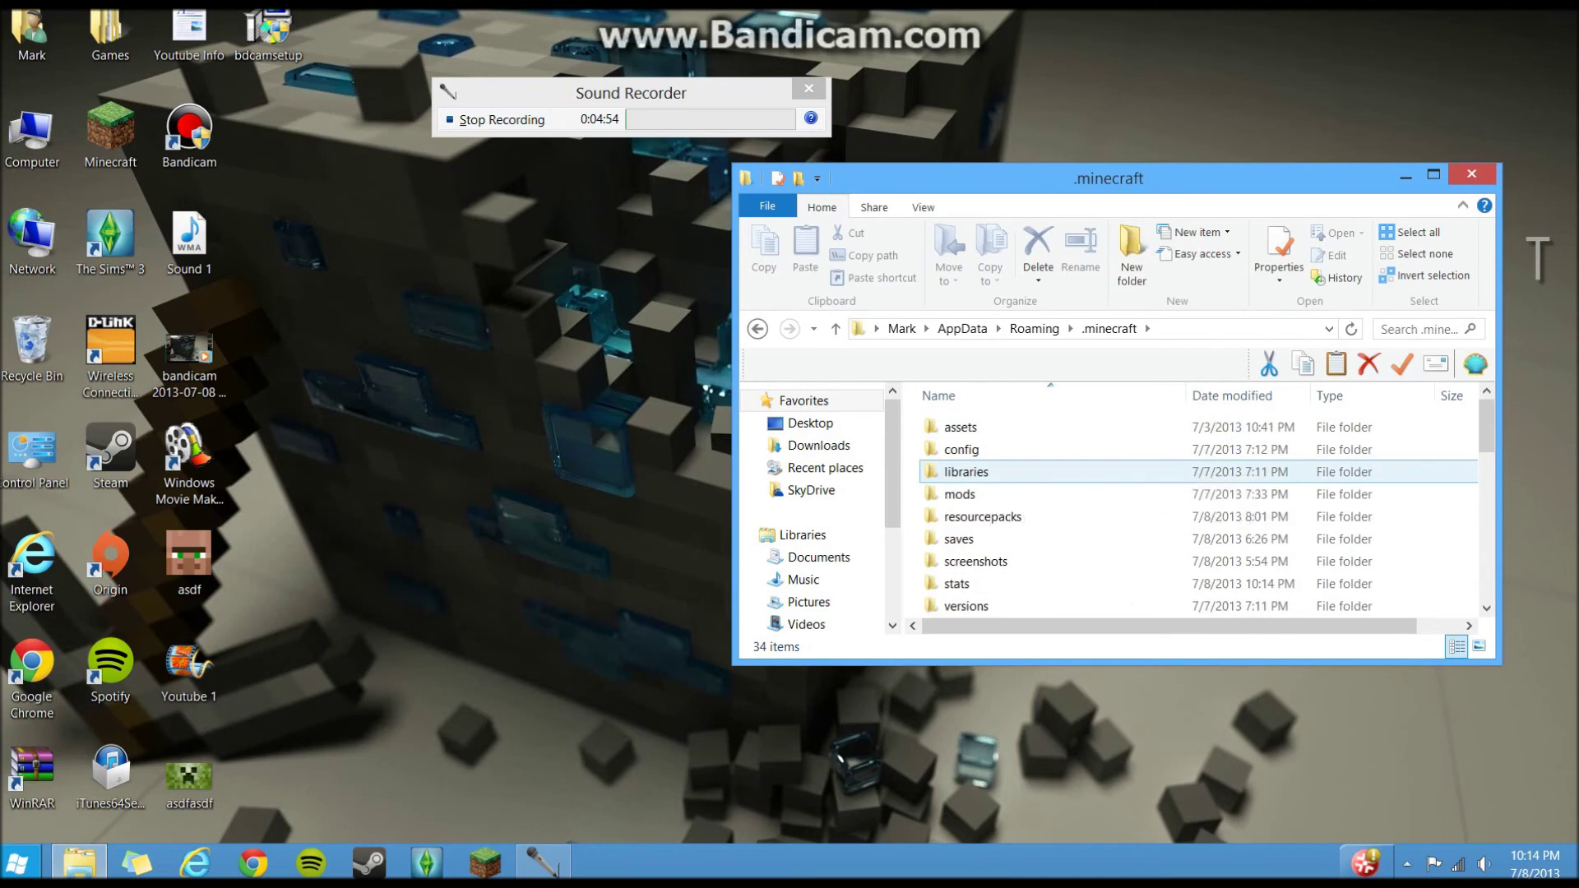
left_click(961, 450)
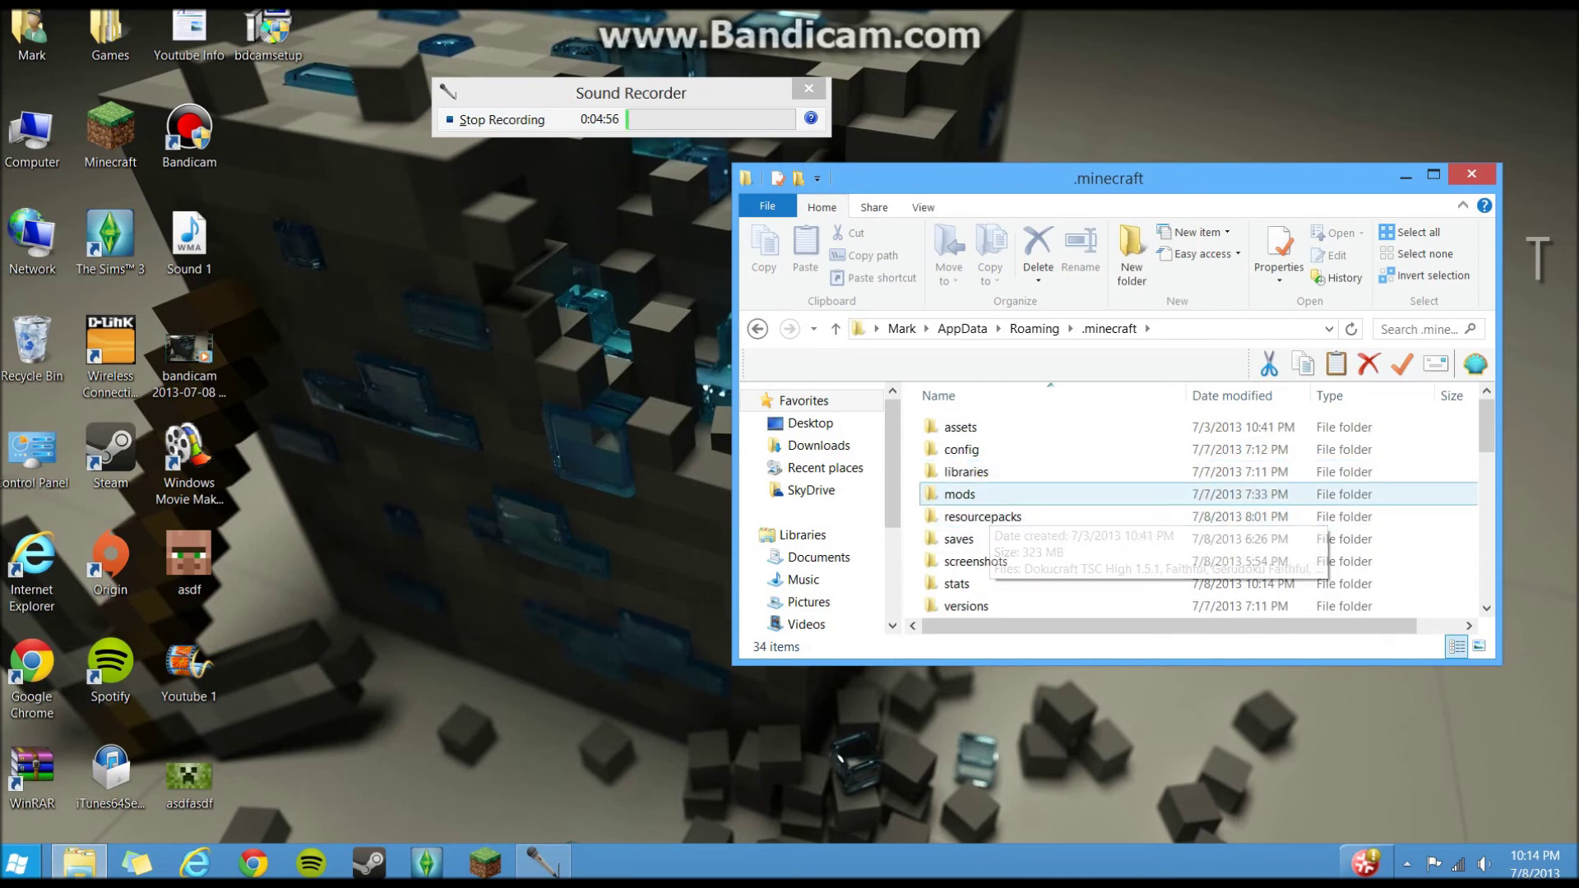
left_click(990, 494)
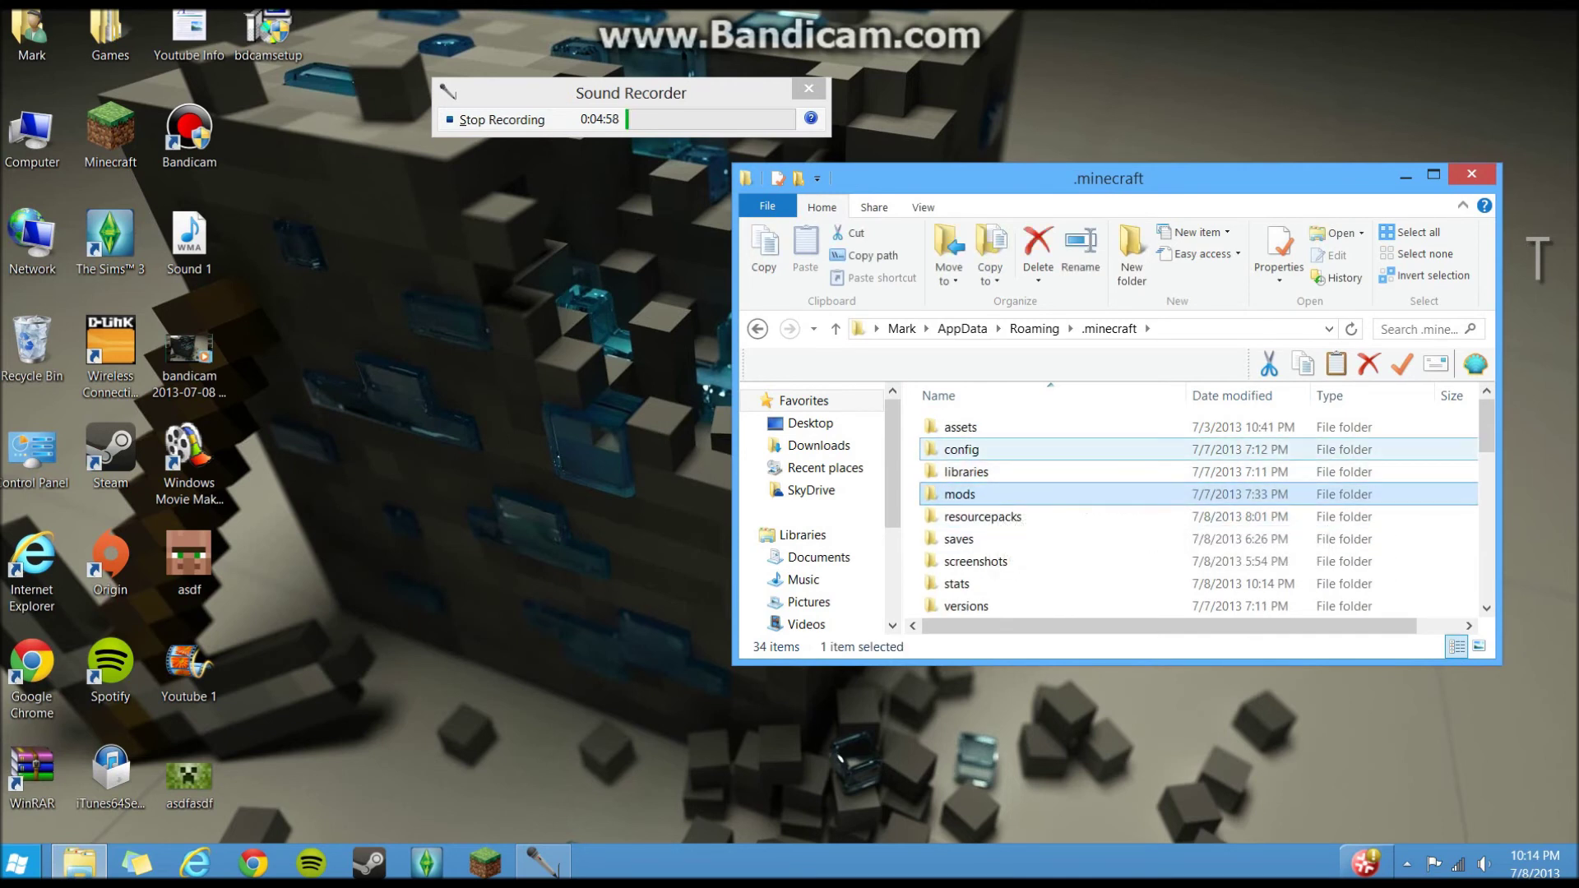
left_click(960, 427)
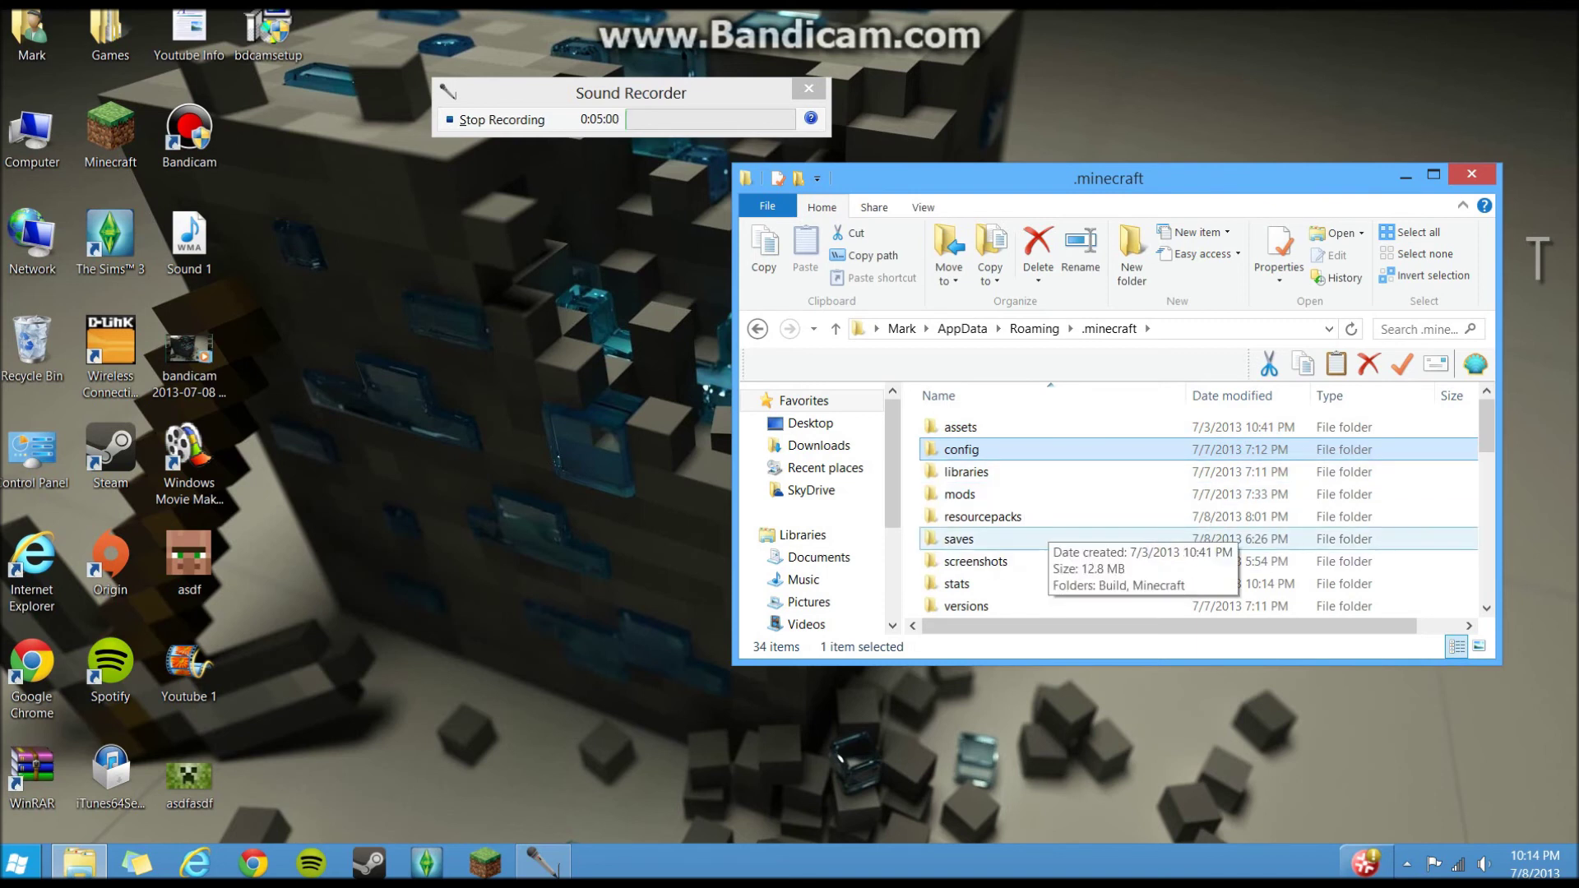
scroll(1038, 536, "down", 1)
left_click(1038, 536)
scroll(1038, 536, "up", 1)
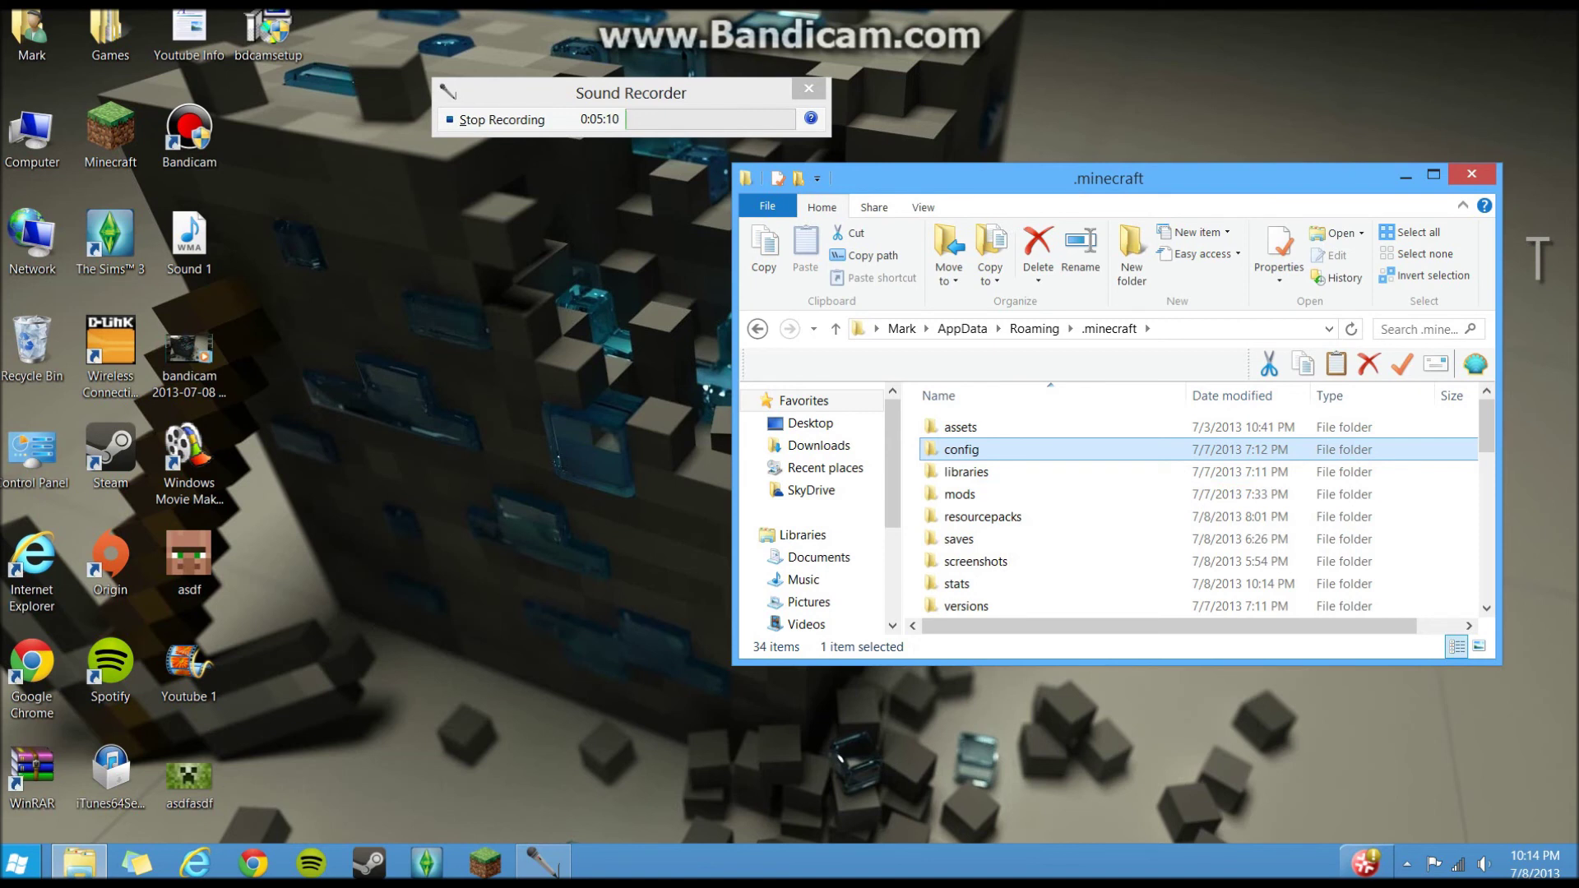
double_click(960, 494)
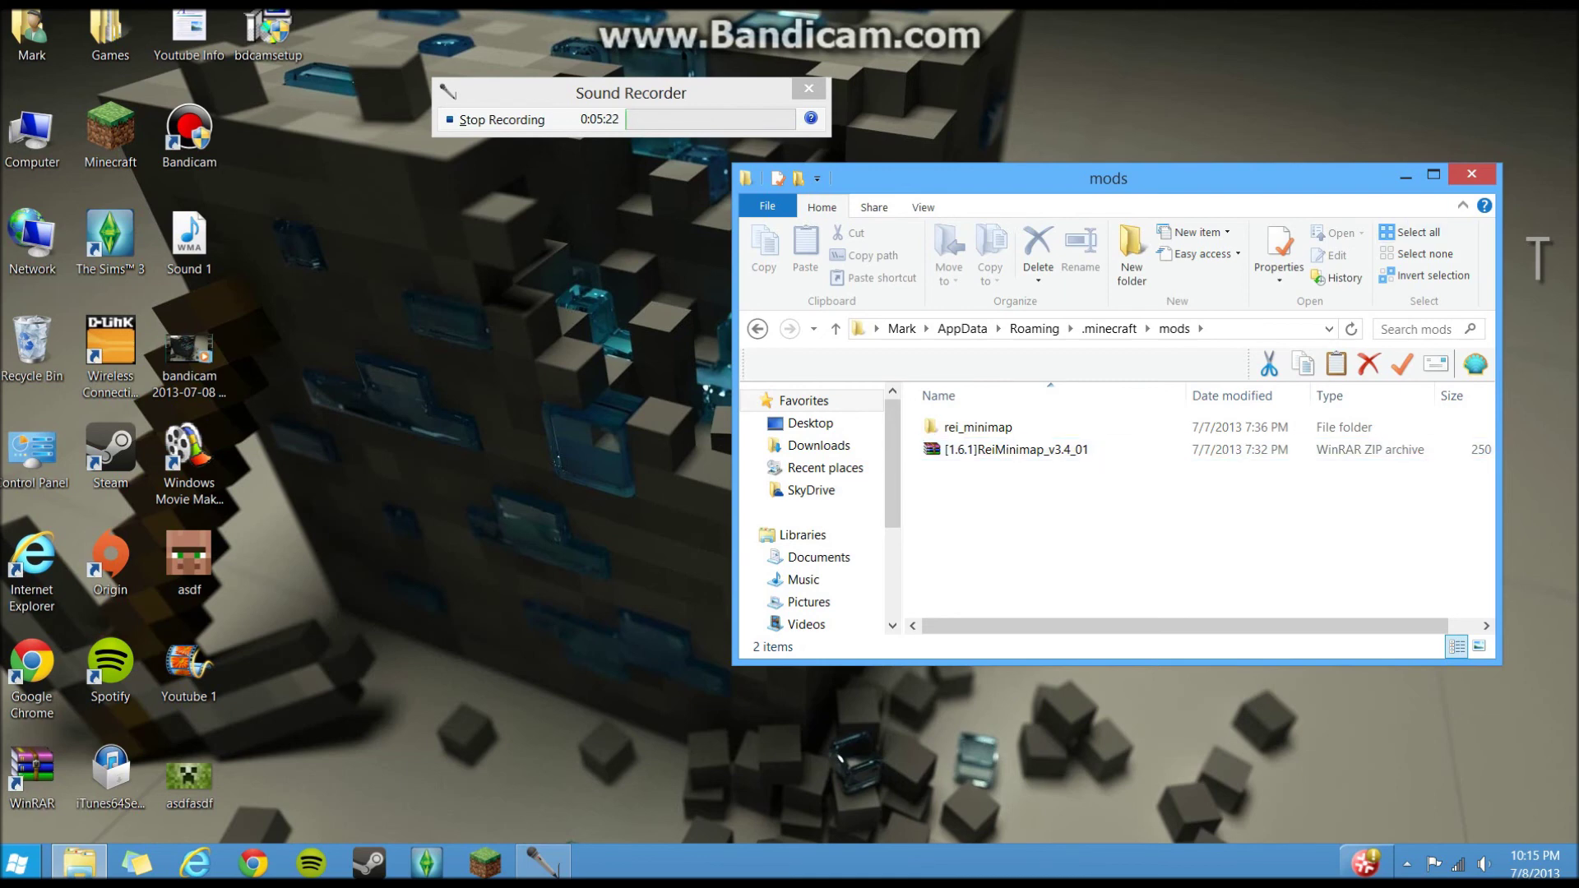
left_click(1470, 174)
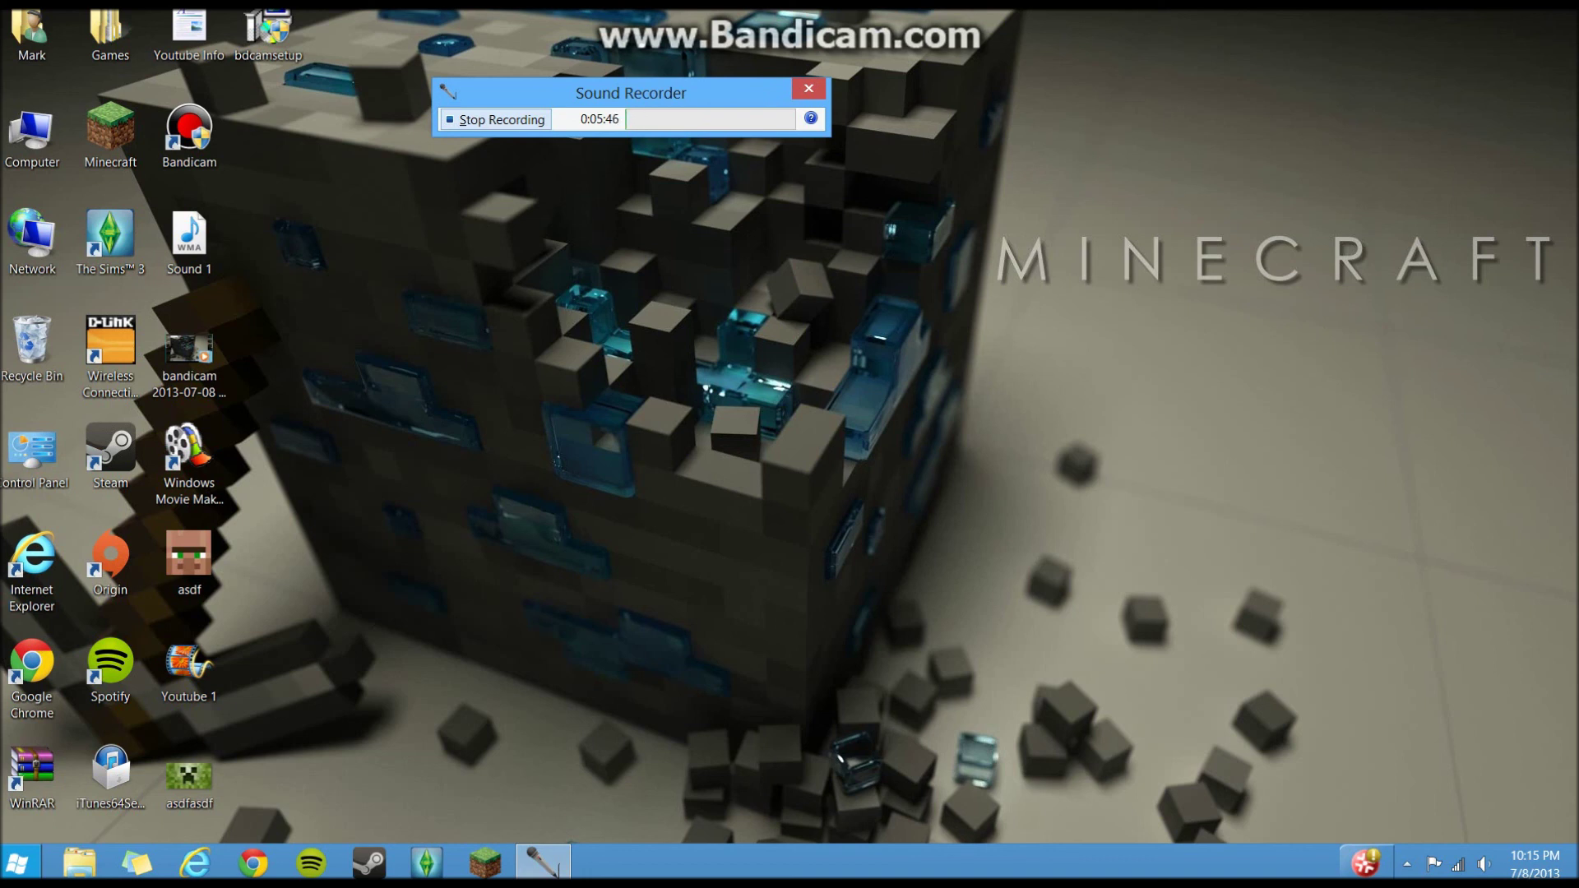
Stop the audio recording in Sound Recorder to bring up its save dialog.
key("alt+s")
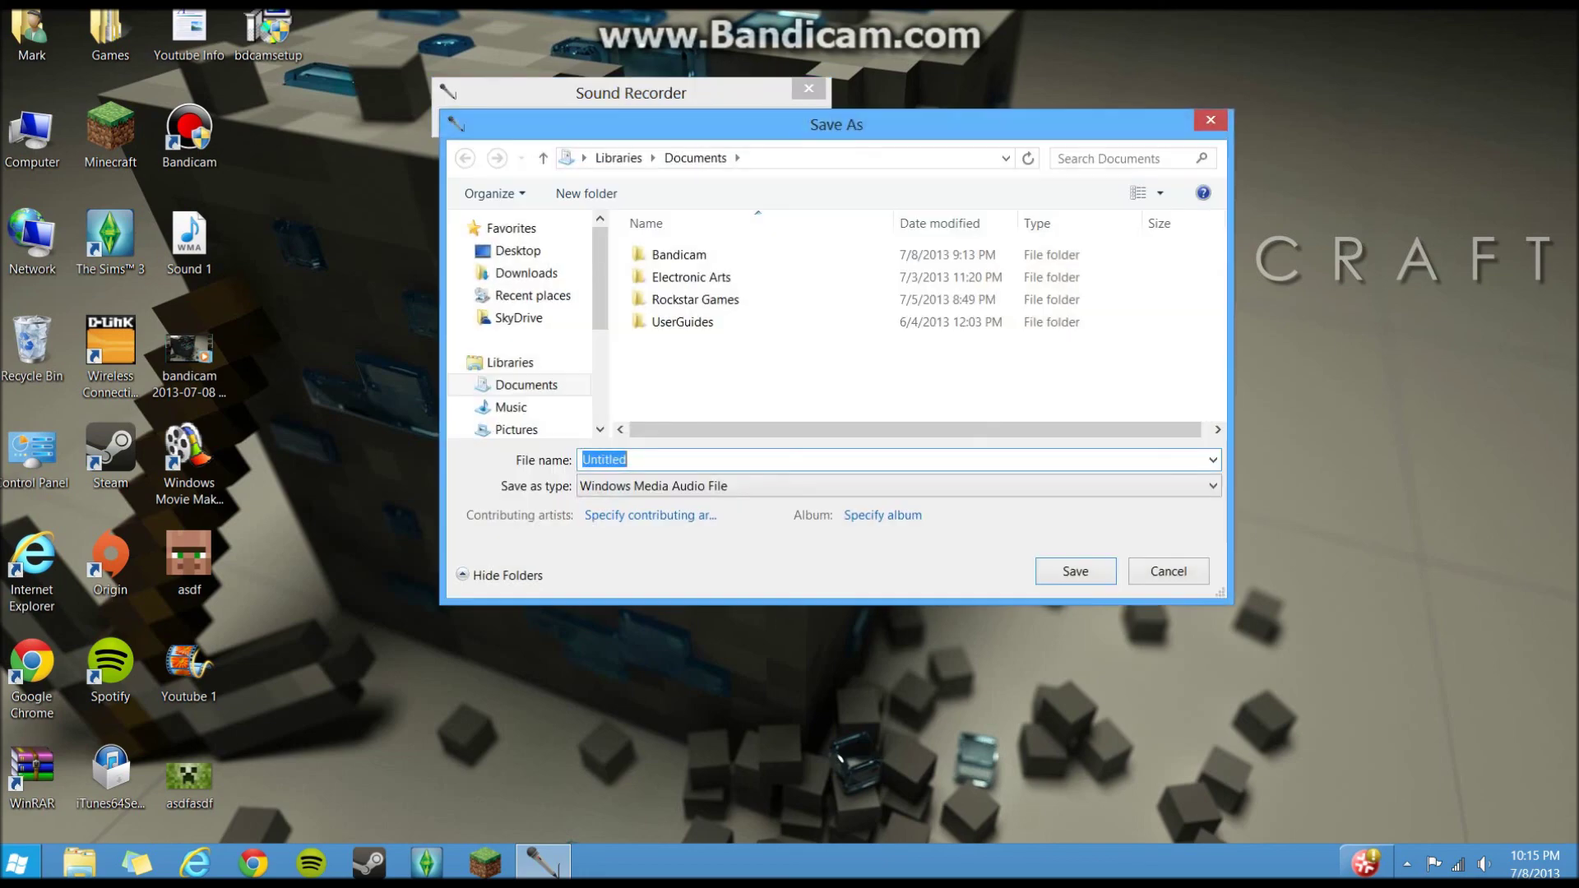